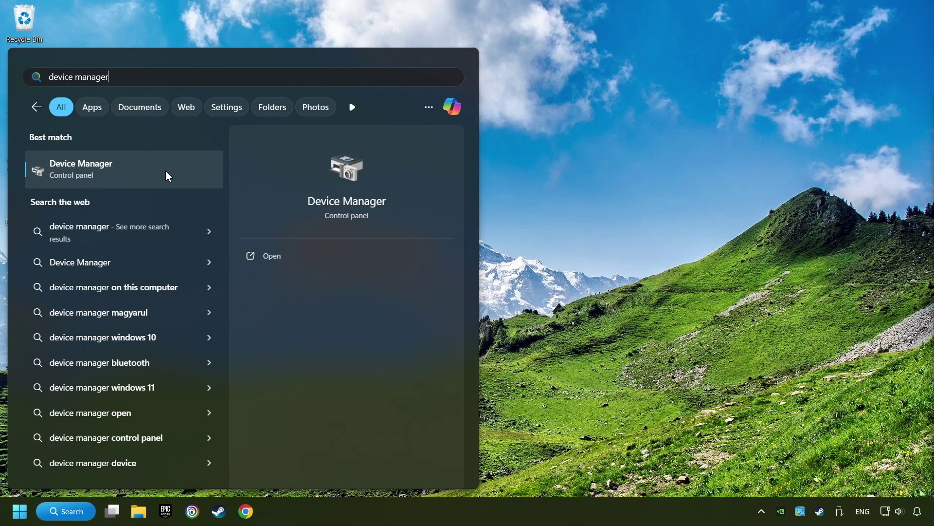
Open Device Manager from the search results, move its window toward the middle of the desktop and expand the Display adapters category.
left_click(194, 171)
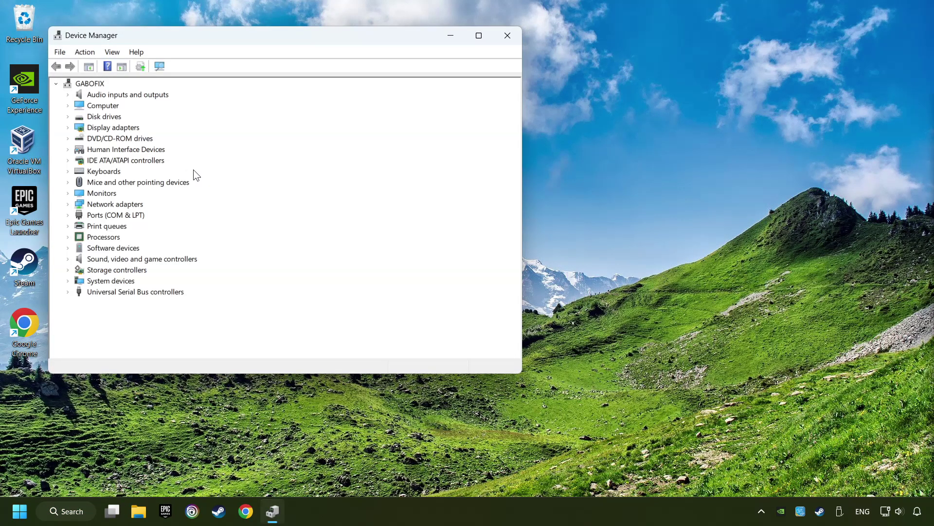
left_click_drag(263, 40, 414, 96)
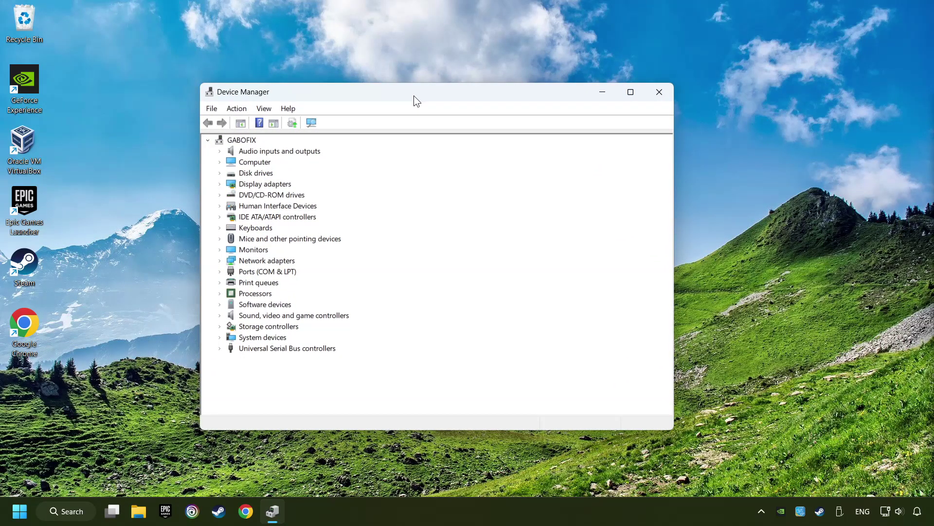
left_click(245, 187)
left_click(219, 184)
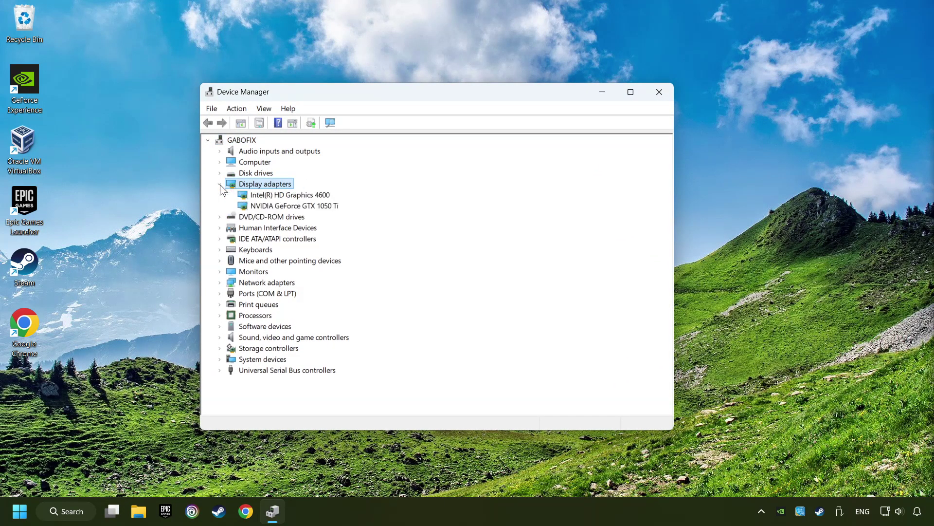
Run an automatic driver search for the NVIDIA GeForce GTX 1050 Ti, then close the update wizard and Device Manager.
left_click(247, 205)
right_click(293, 206)
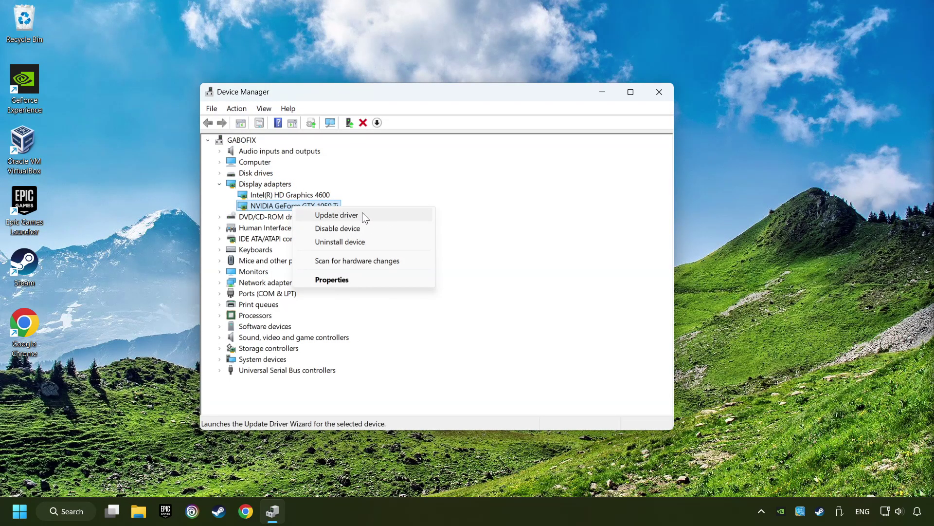
left_click(375, 214)
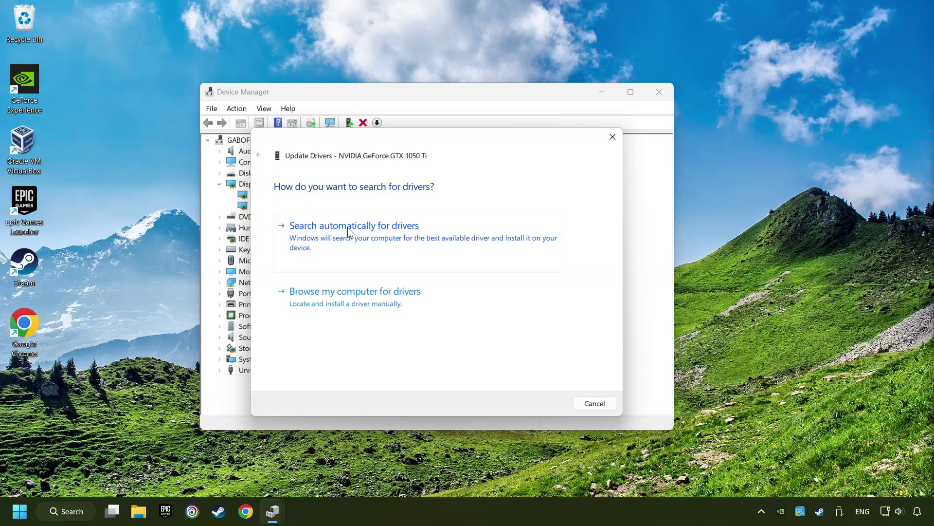
left_click(364, 231)
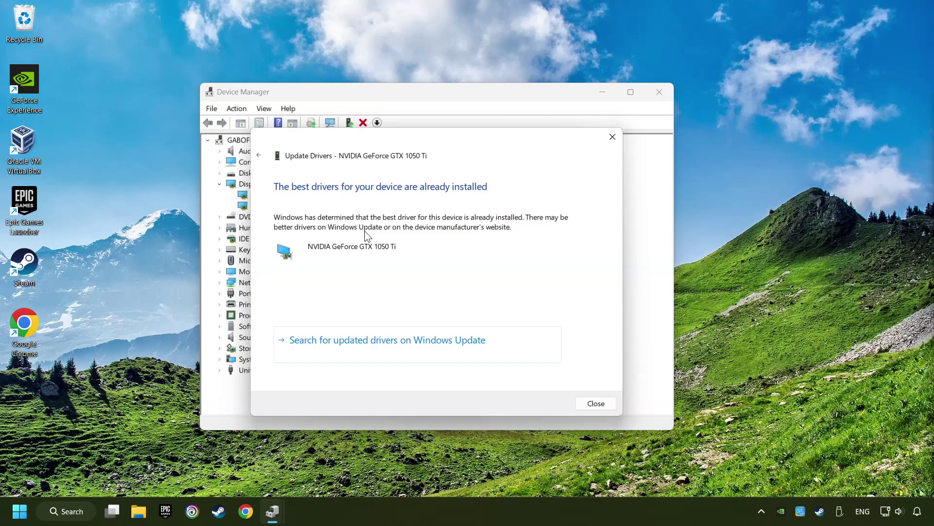
left_click(603, 404)
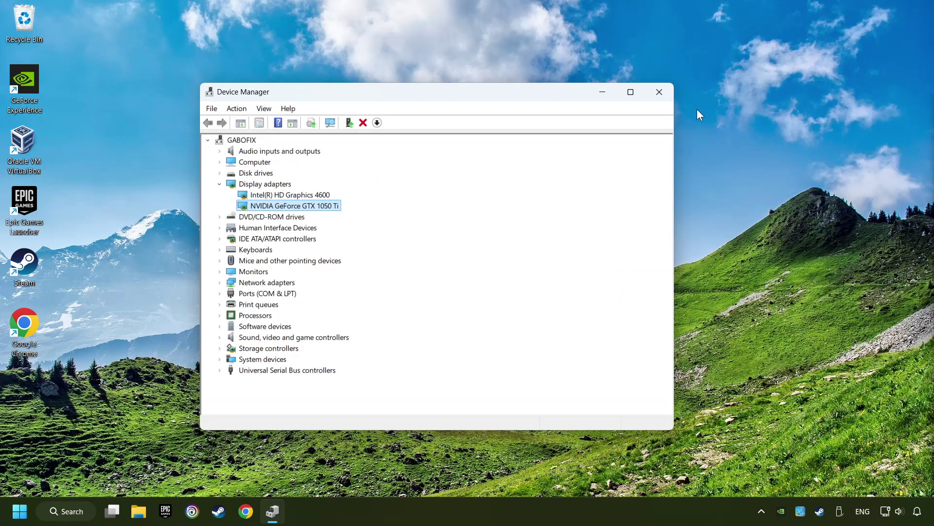
left_click(659, 94)
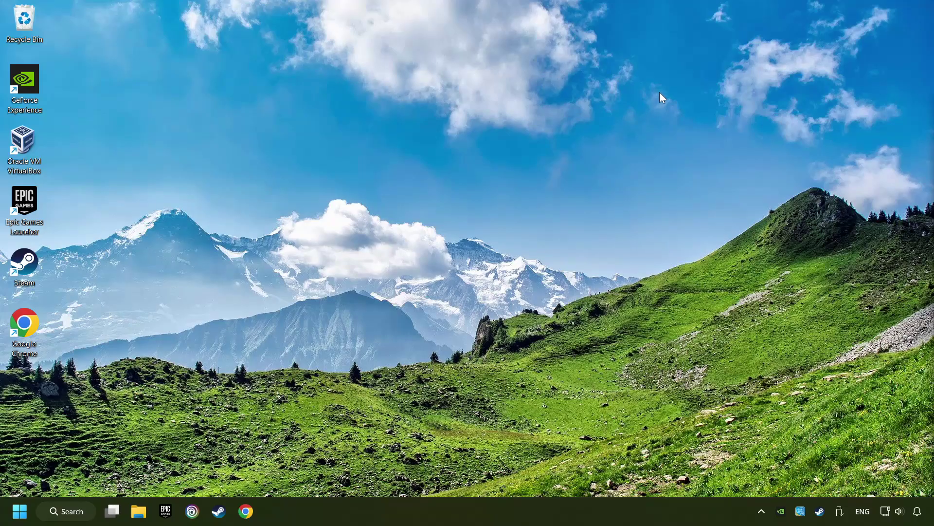
Switch to Chrome, search Google for "nvidia geforce driver download" and open the Official GeForce Drivers result.
left_click(245, 521)
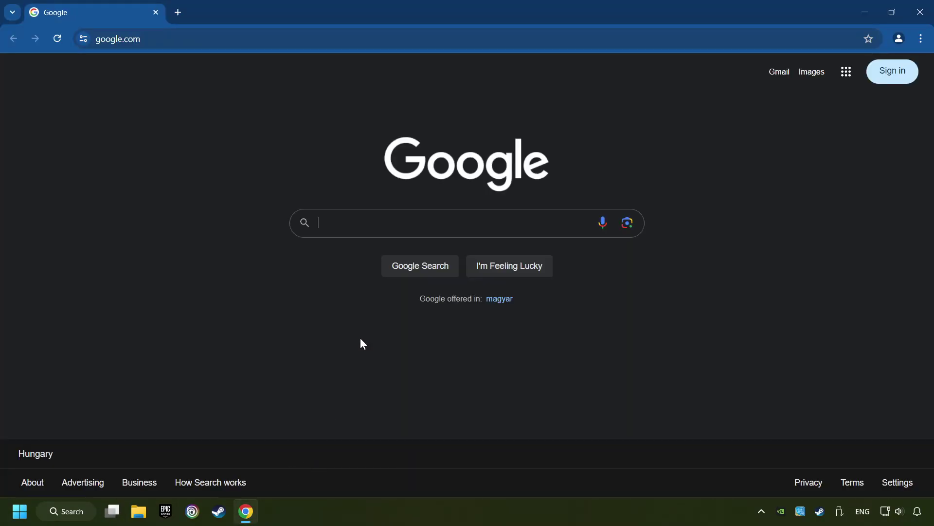
type("n")
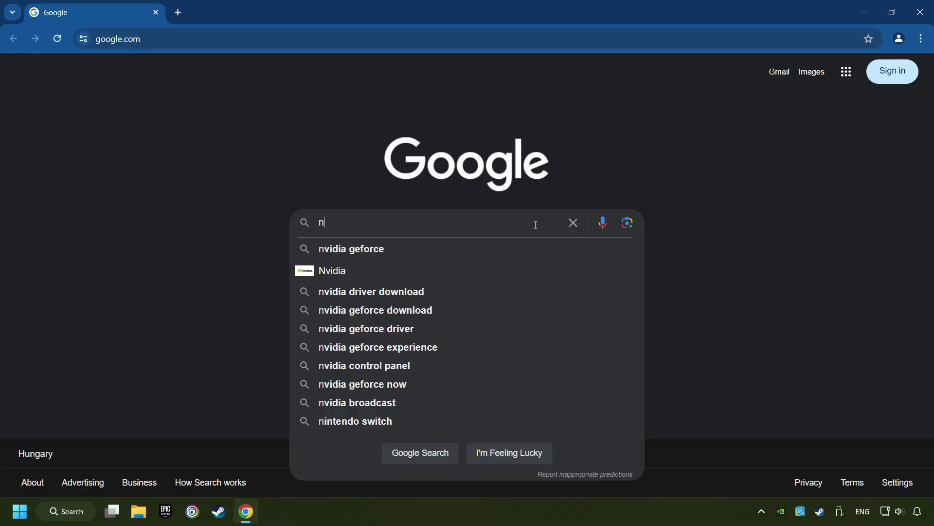
type("vidia gefo")
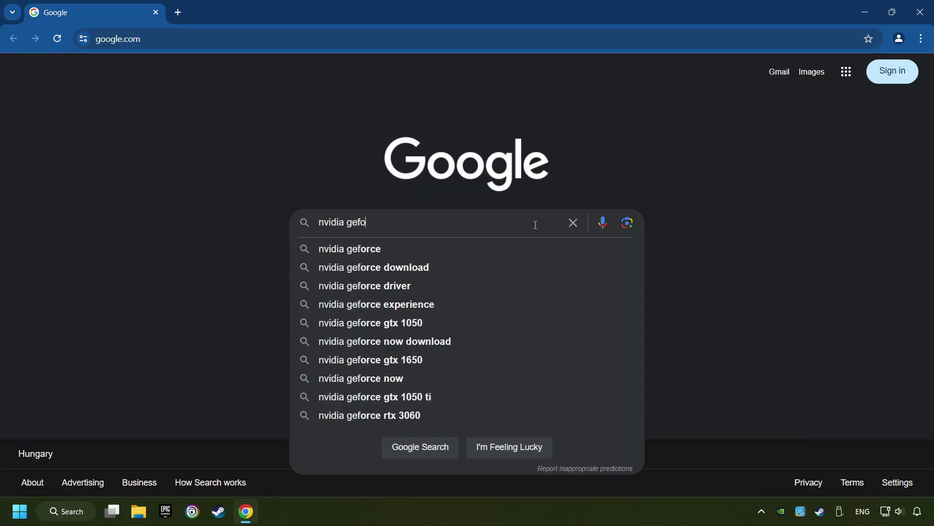
type("rce driver d")
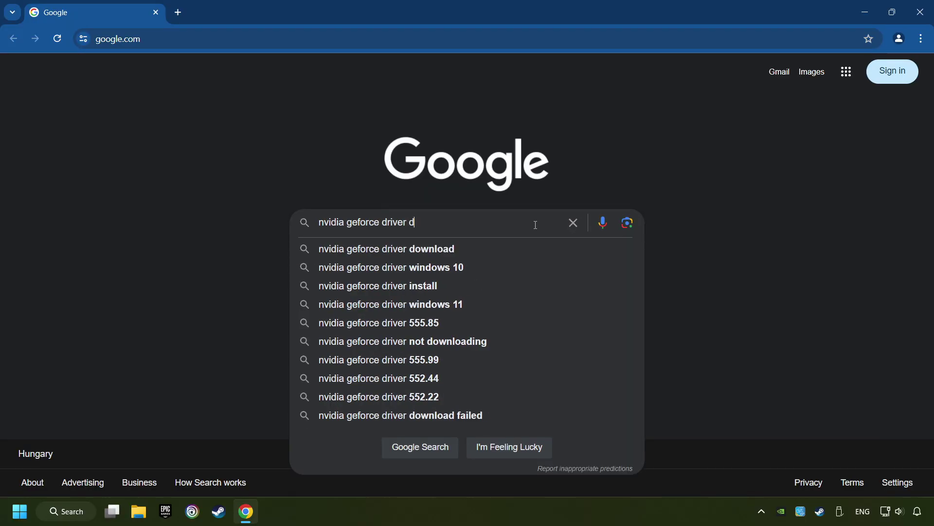
type("ownload")
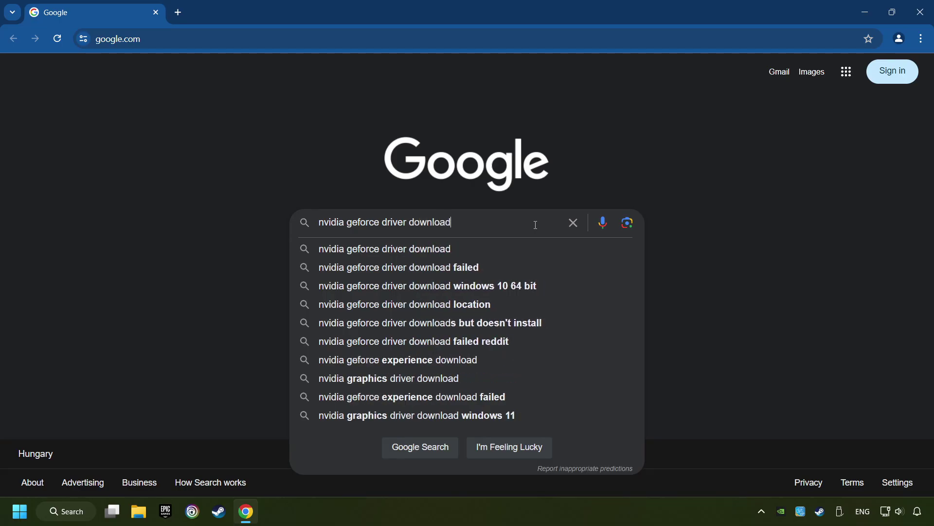
key("Return")
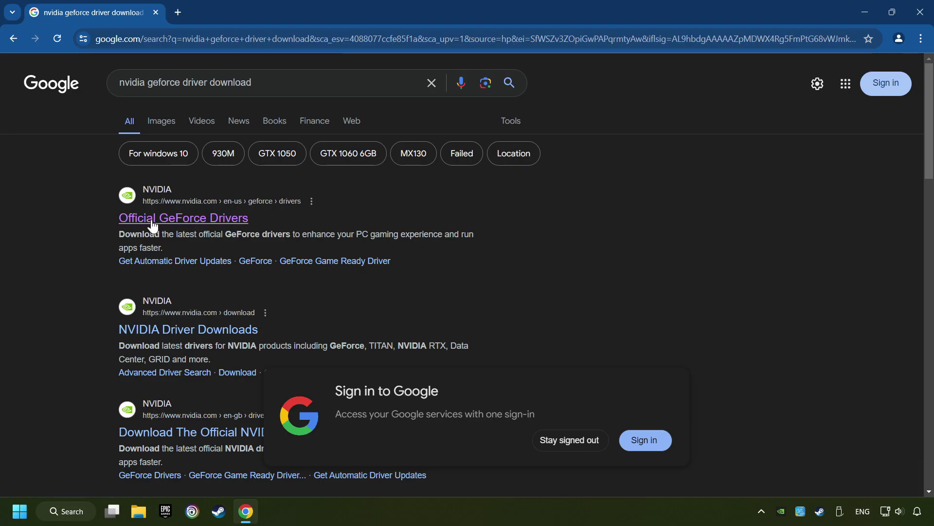
left_click(180, 219)
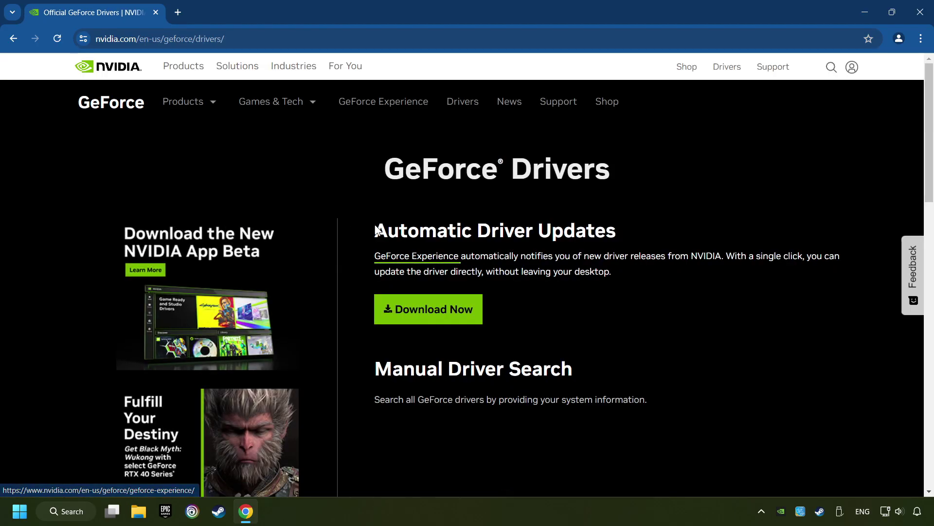
Download GeForce Experience for automatic driver updates and launch the downloaded installer GeForce_Experience_v3.28.0.417.exe.
left_click(442, 317)
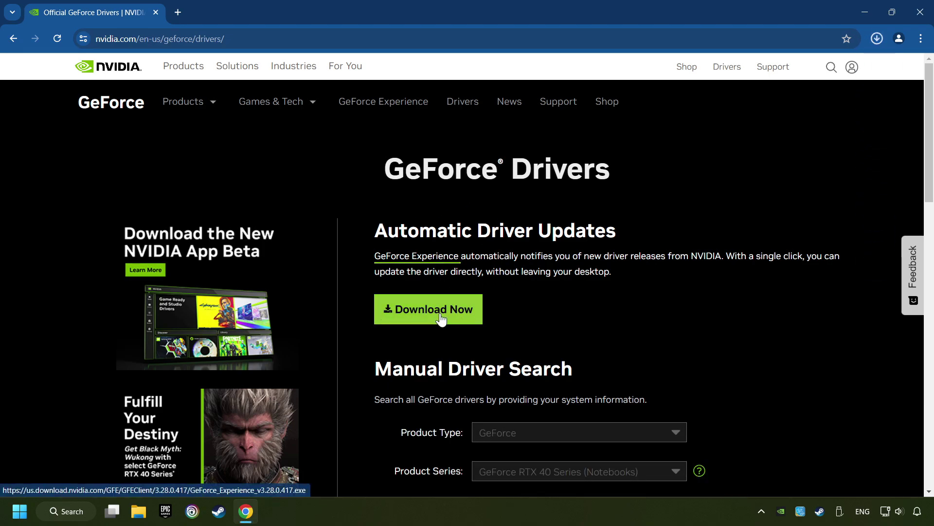
left_click(877, 39)
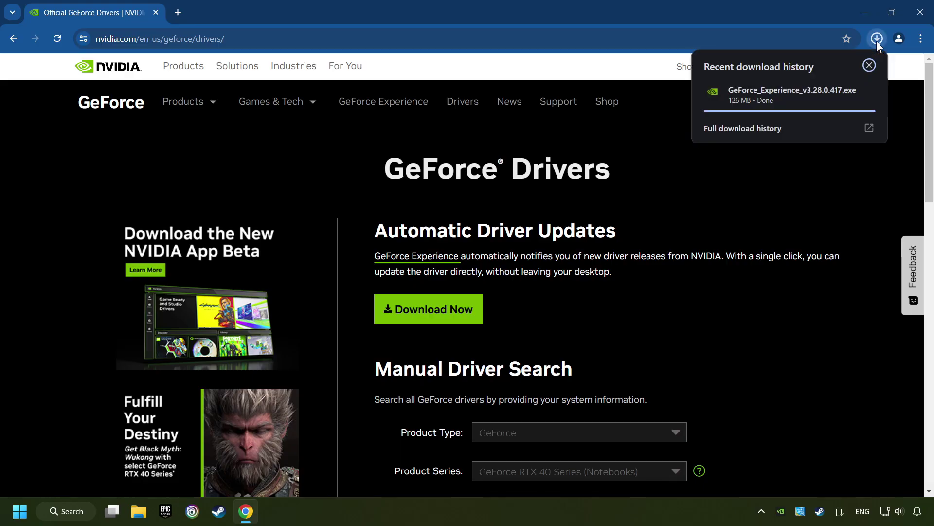
left_click(800, 96)
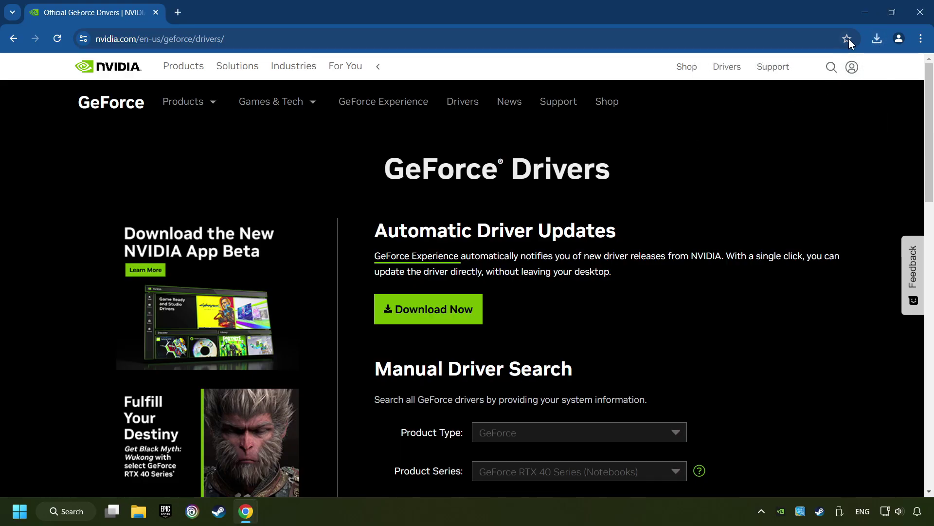
Close the browser, agree to the terms to install GeForce Experience, and dismiss the release notes page.
left_click(923, 17)
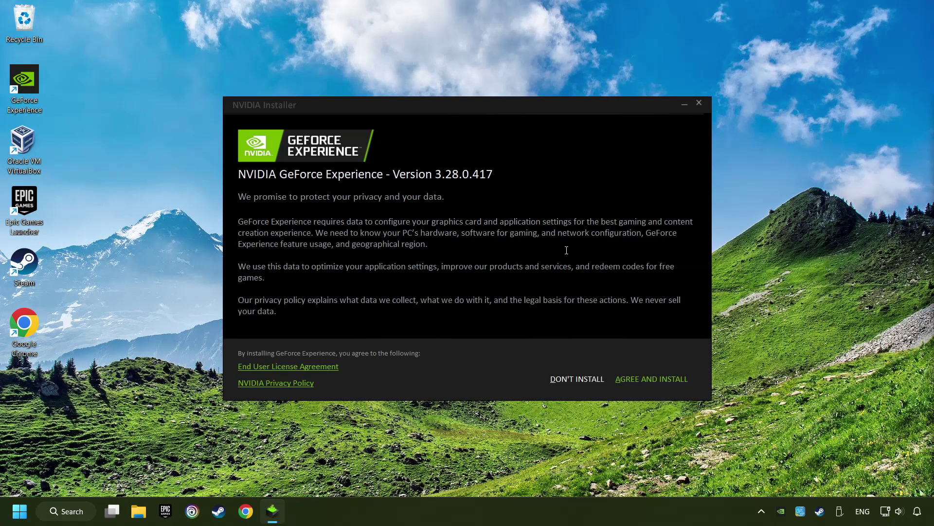
left_click(684, 389)
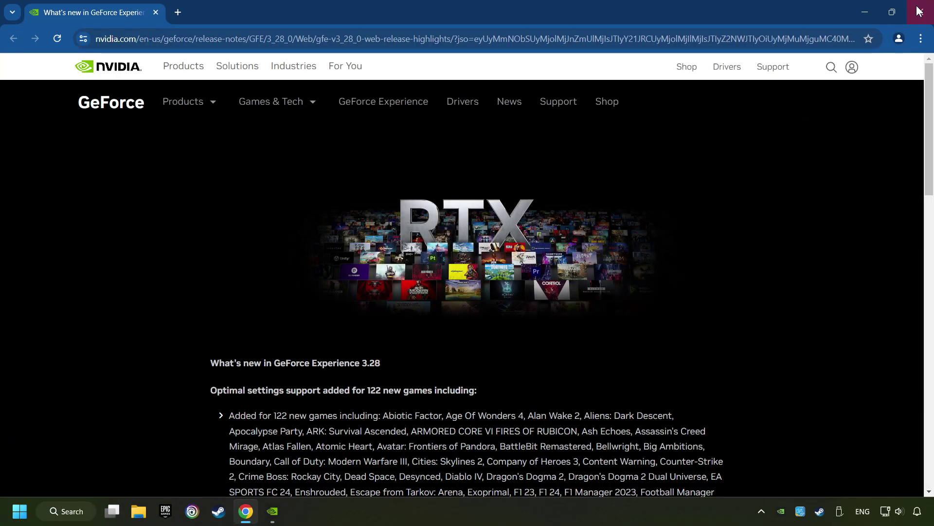
left_click(920, 11)
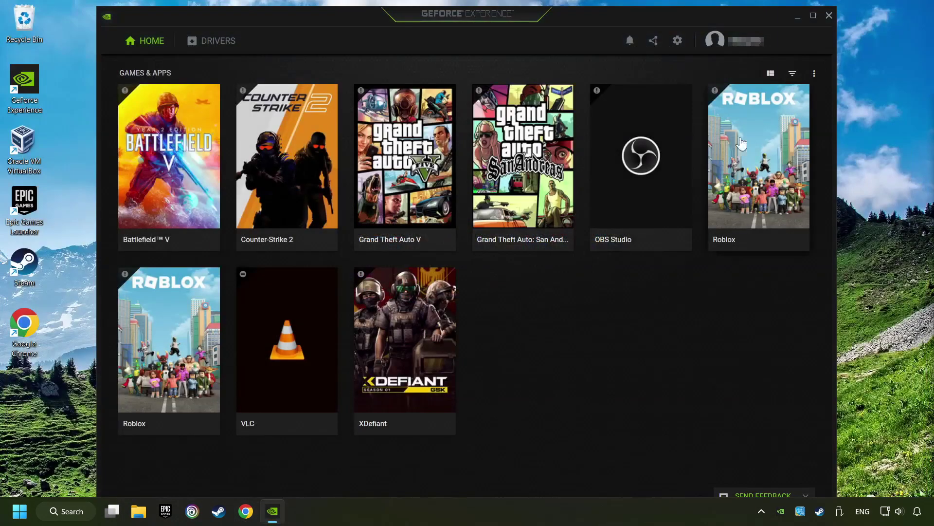
Check for Game Ready Driver updates in GeForce Experience and close the application.
left_click(215, 47)
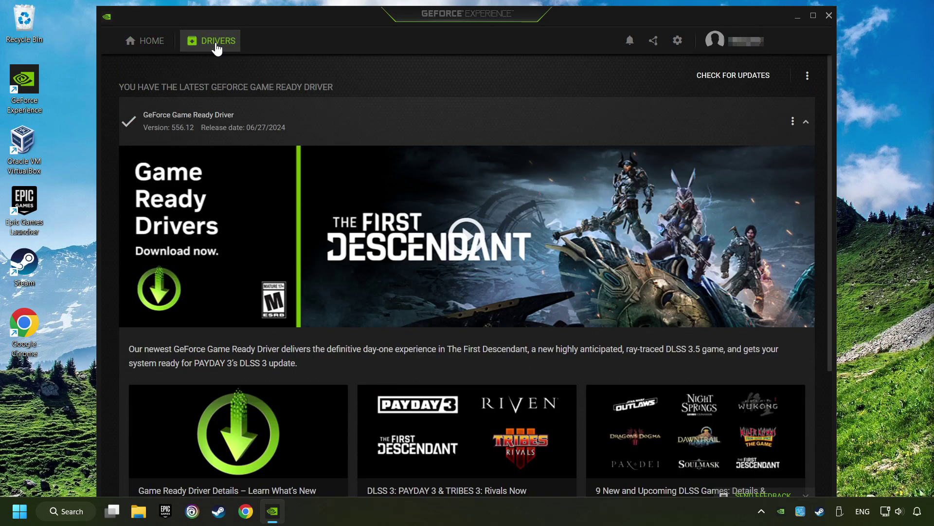
left_click(740, 79)
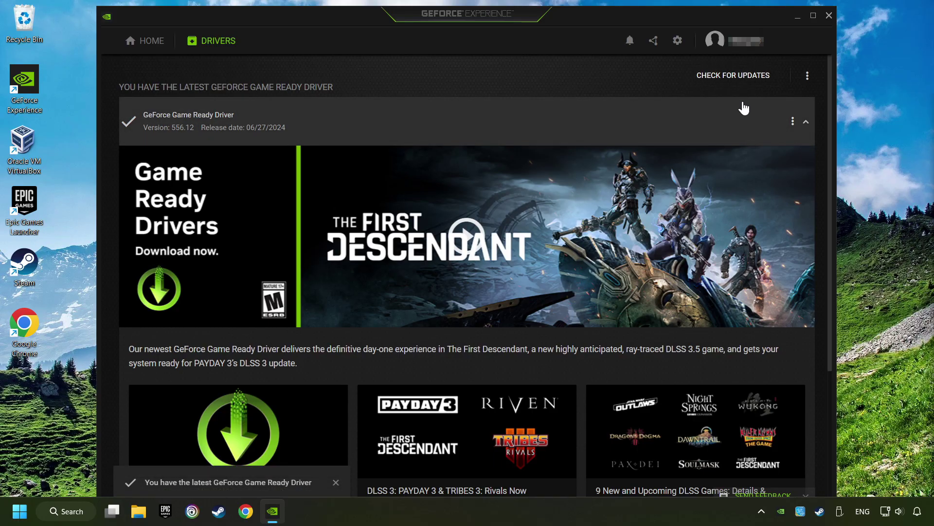
left_click(830, 15)
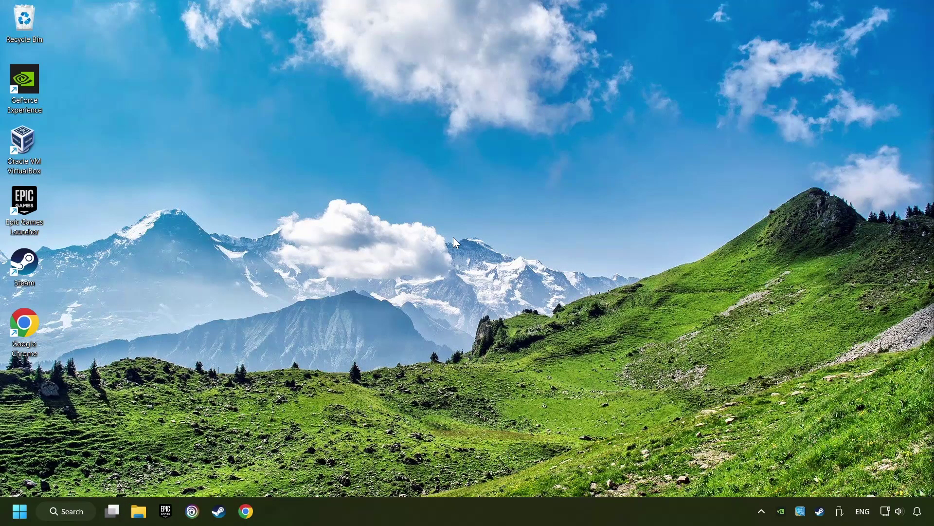
Search Windows for "graphics settings" and open the Graphics settings page.
left_click(71, 512)
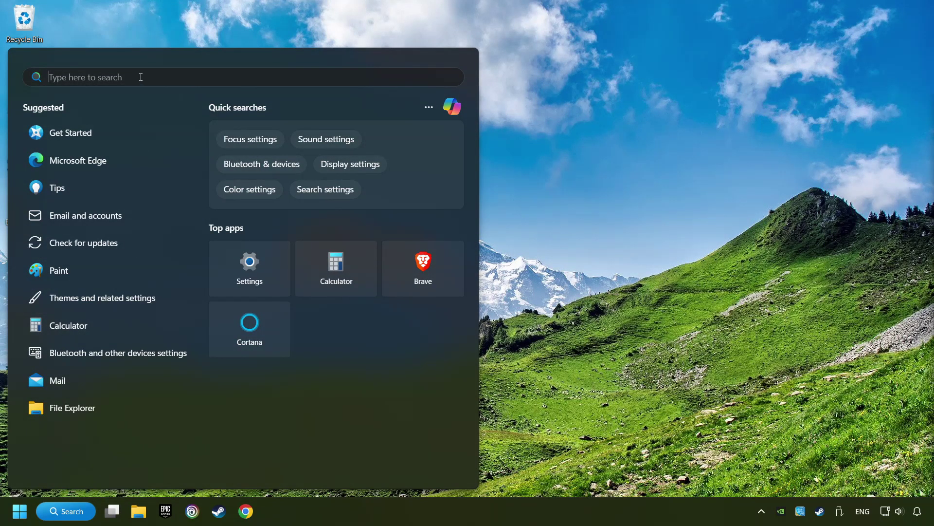
type("graphics settings")
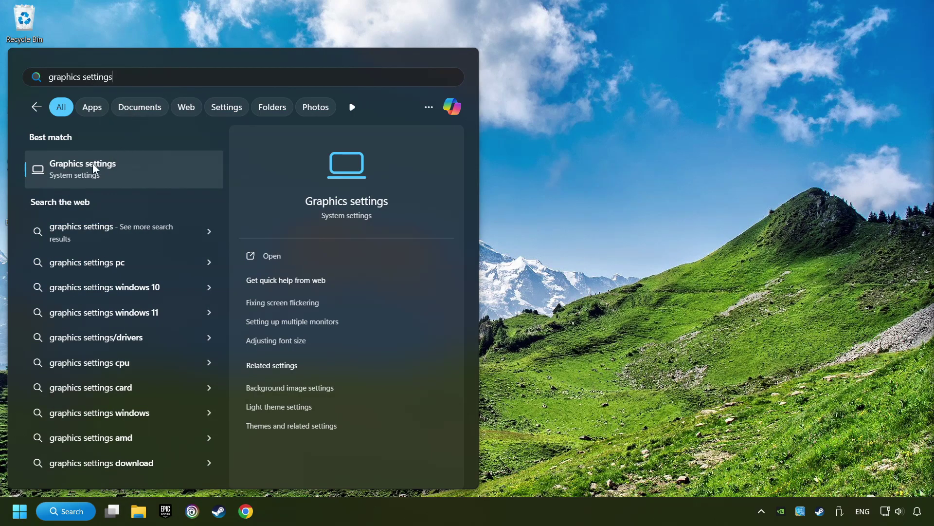
left_click(191, 171)
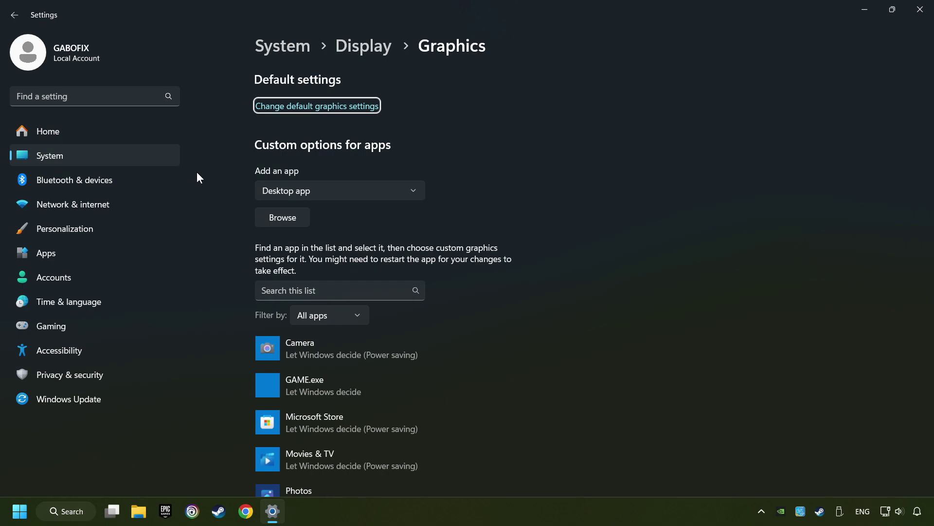
scroll(209, 187, "down", 2)
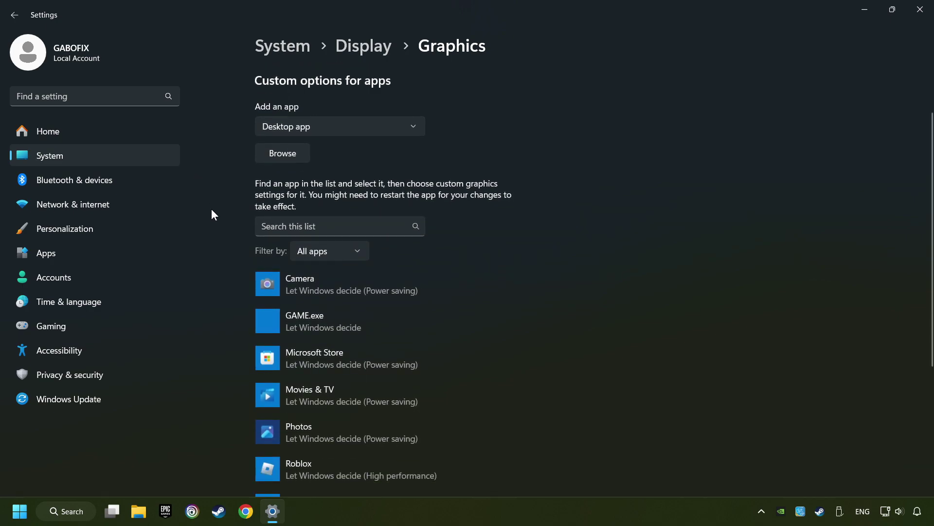
scroll(212, 208, "down", 2)
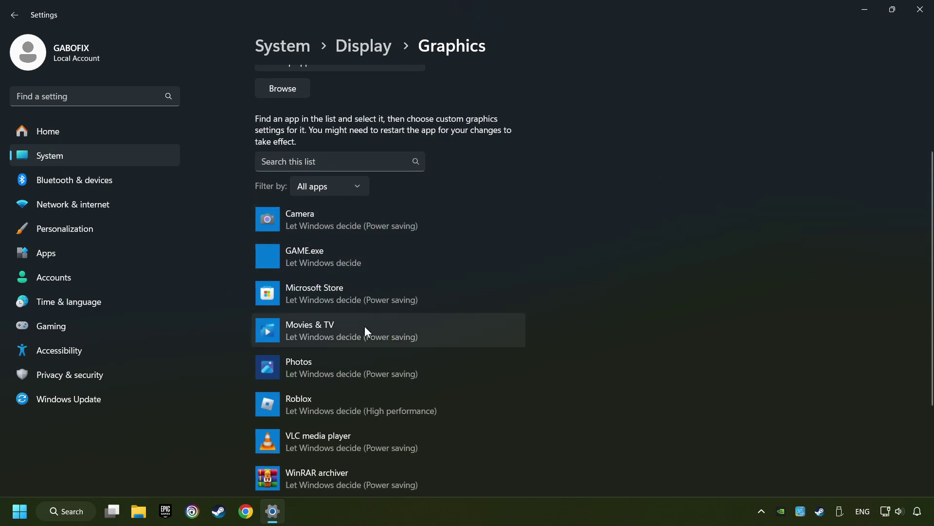
scroll(209, 228, "up", 4)
left_click(291, 221)
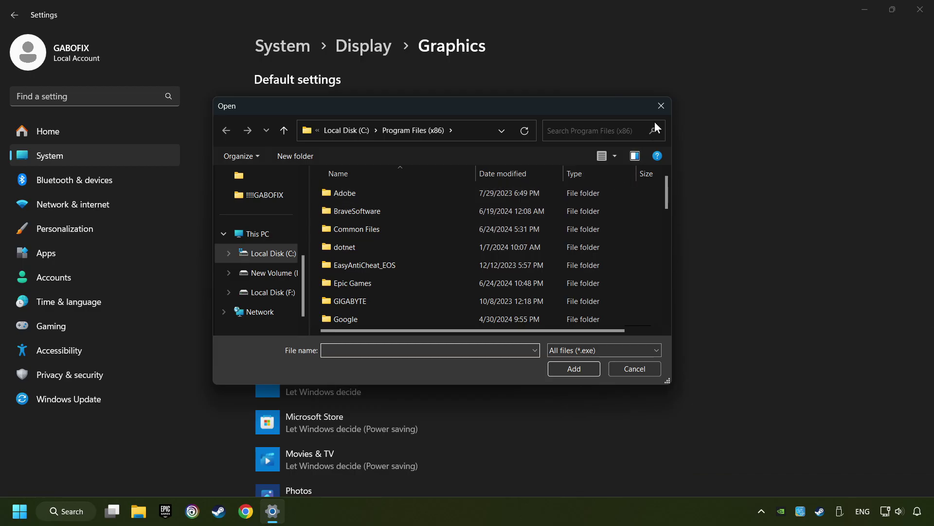
left_click(662, 106)
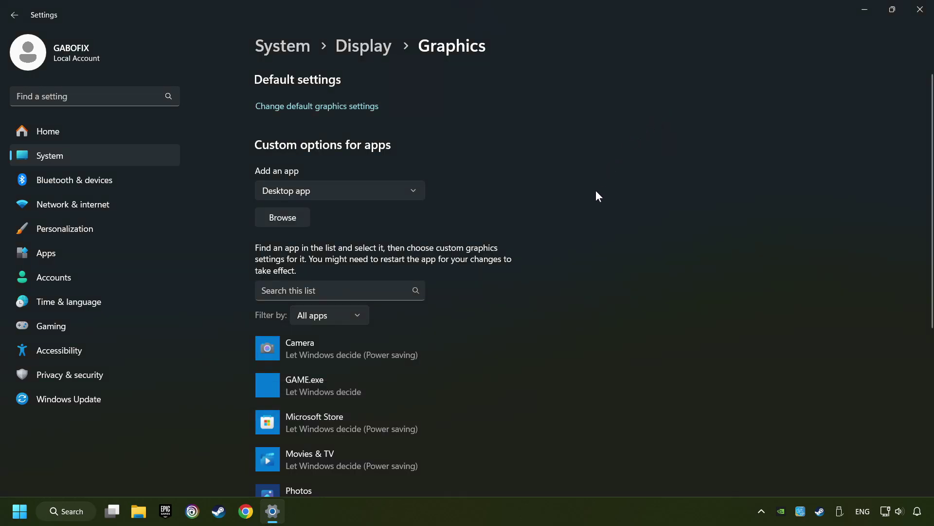
Set the graphics preference of GAME.exe to High performance and save it.
scroll(596, 196, "down", 3)
left_click(344, 258)
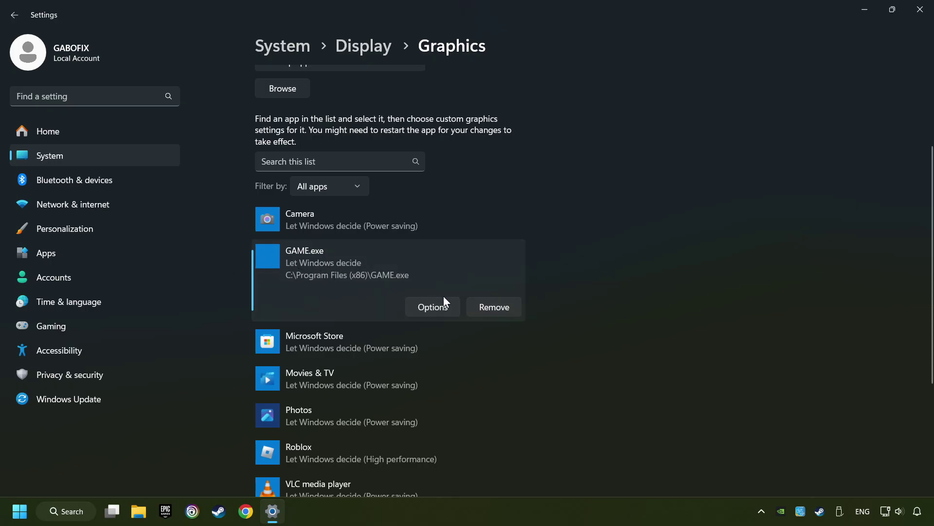
left_click(433, 307)
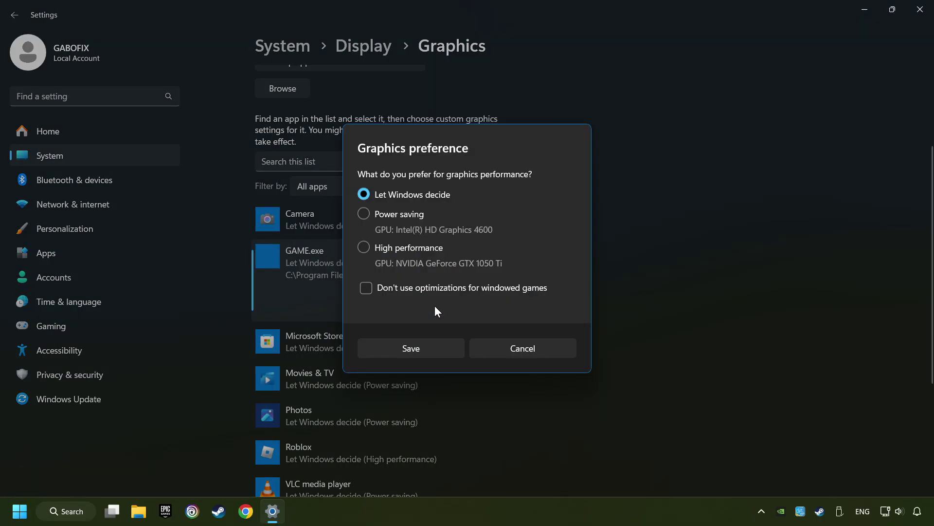
left_click(361, 247)
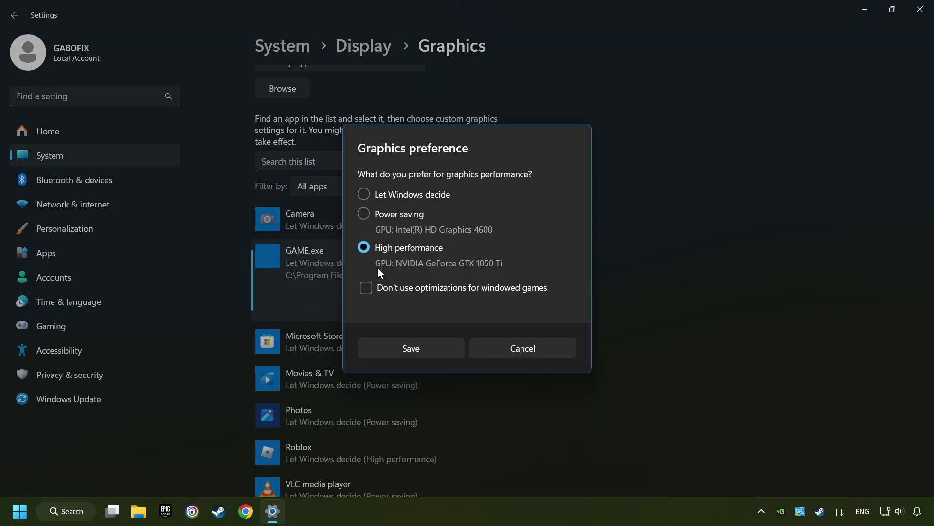
left_click(428, 347)
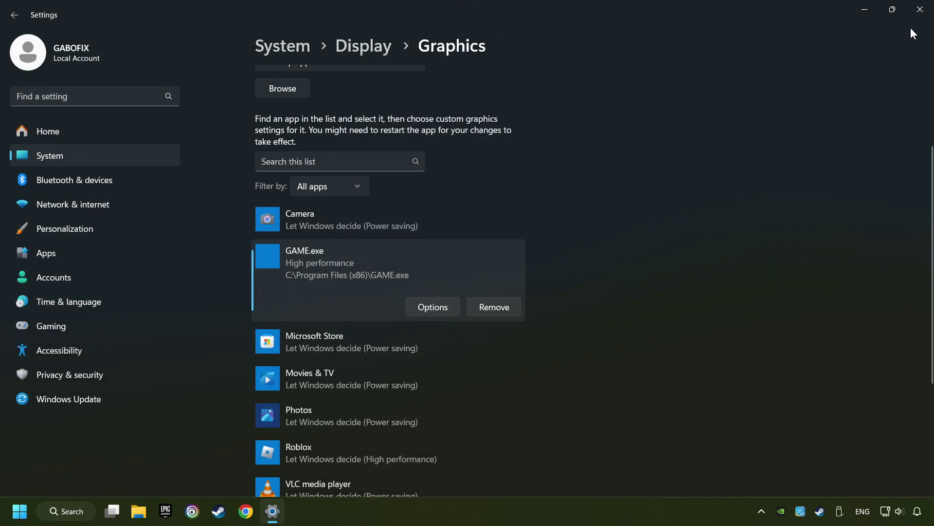
Close Settings, switch to Steam, and verify the integrity of GAME's installed files from its properties.
left_click(921, 13)
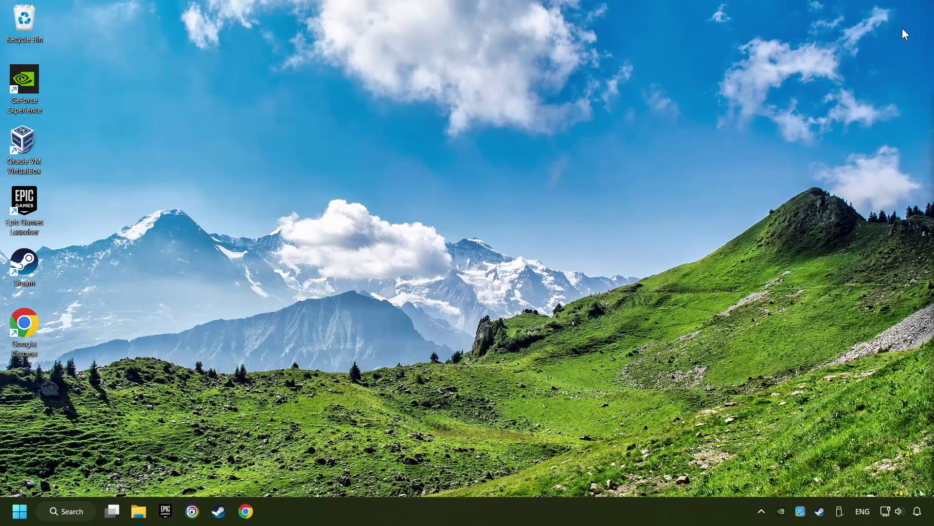
left_click(219, 512)
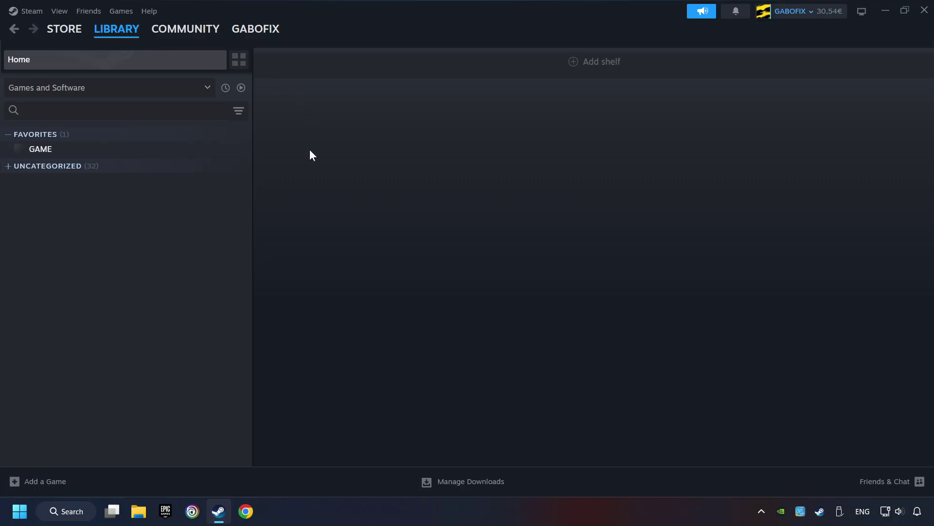
right_click(206, 155)
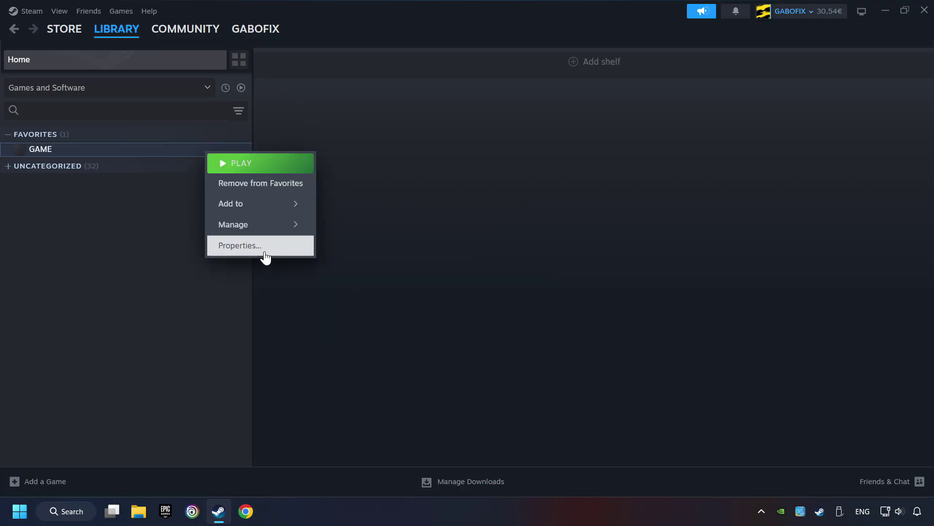
left_click(286, 248)
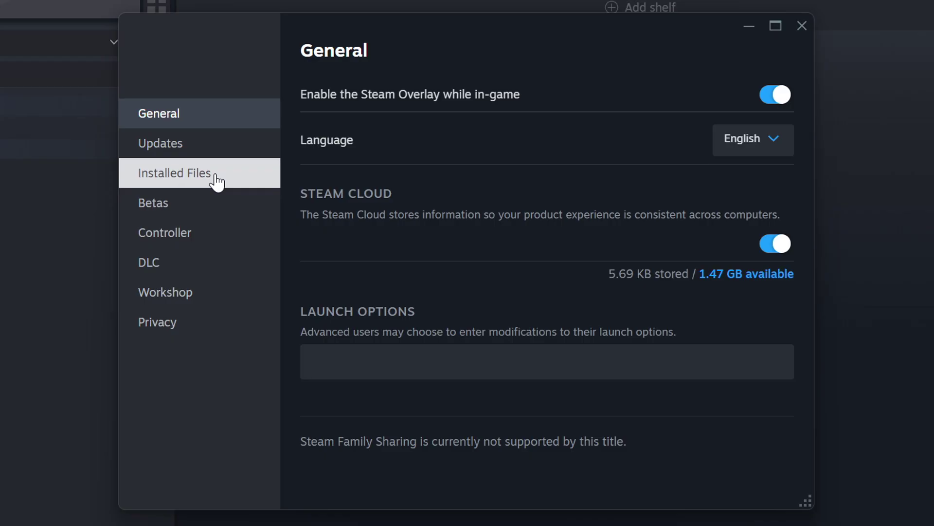
left_click(217, 183)
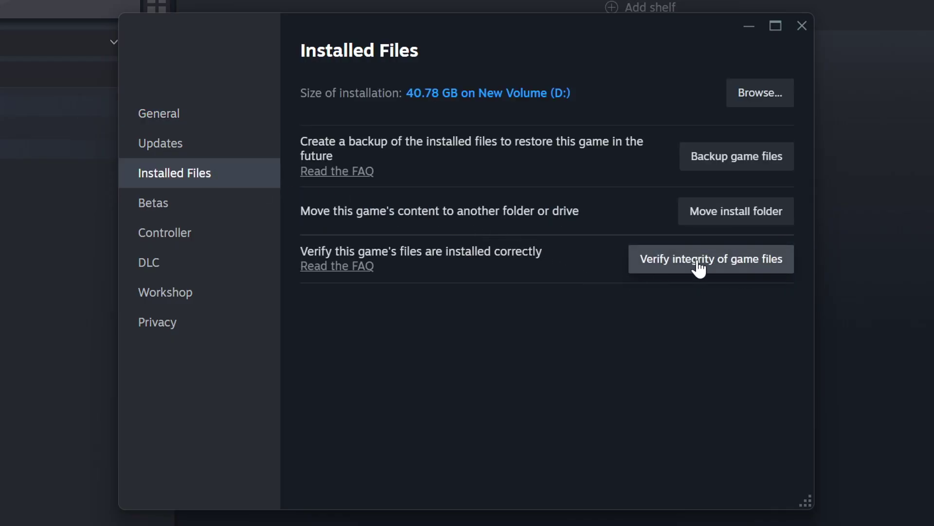
left_click(735, 268)
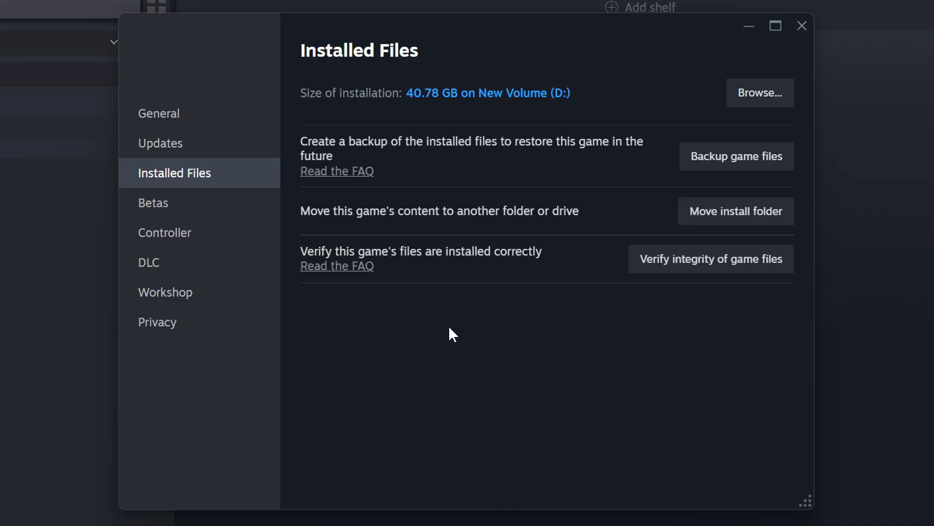
Browse to GAME's installation folder and open the compatibility properties of the GAME shortcut.
left_click(768, 100)
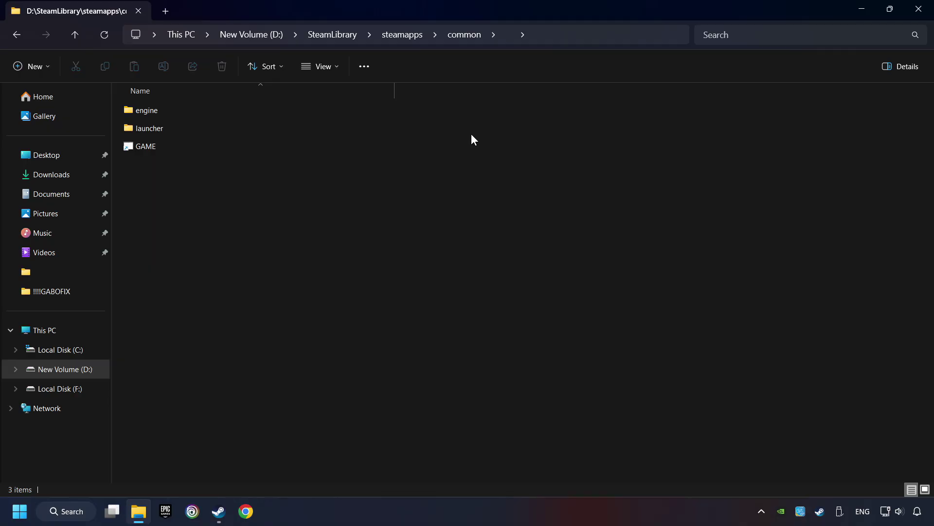
right_click(297, 145)
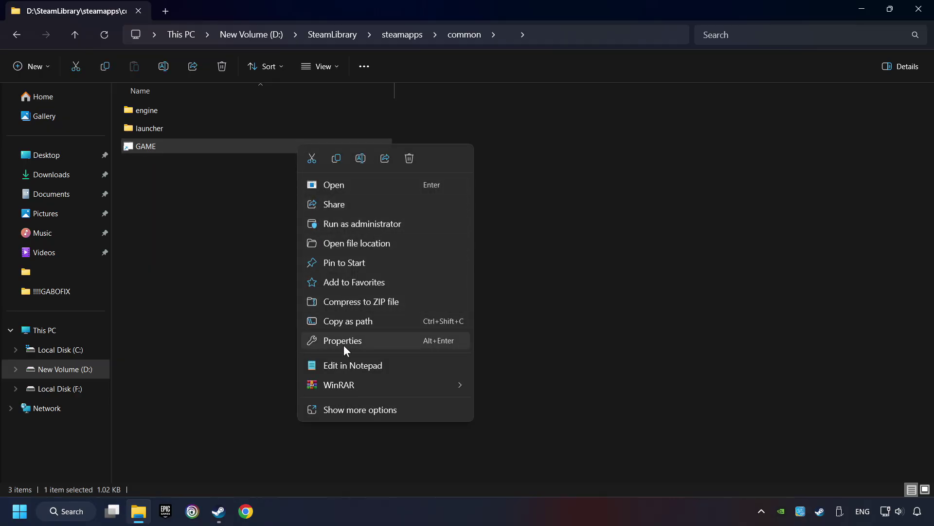
left_click(314, 341)
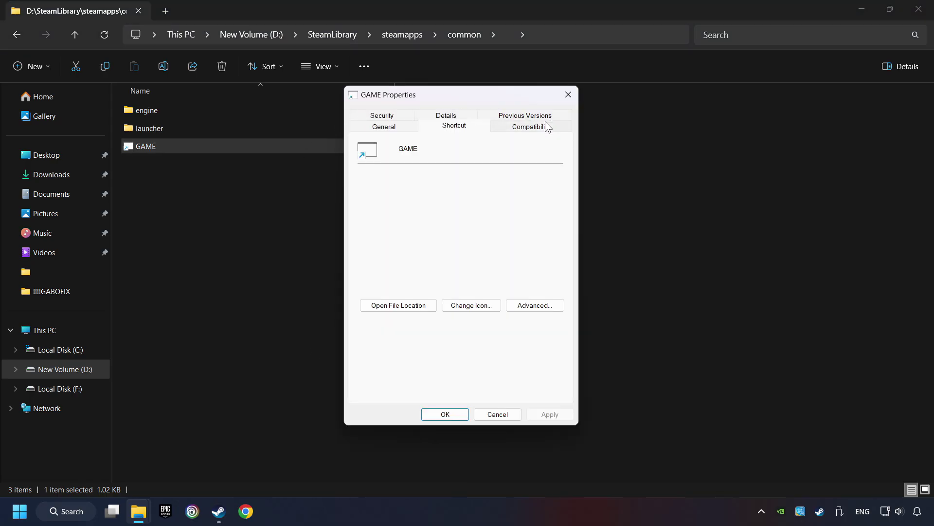
left_click(552, 127)
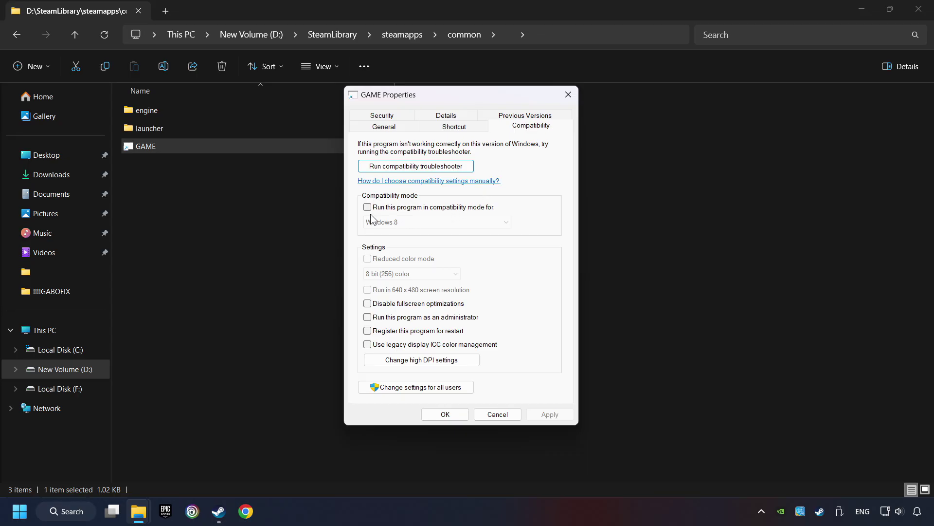
Set GAME to Windows 8 compatibility mode with fullscreen optimizations disabled and administrator rights enabled, and apply the properties.
left_click(442, 208)
left_click(442, 222)
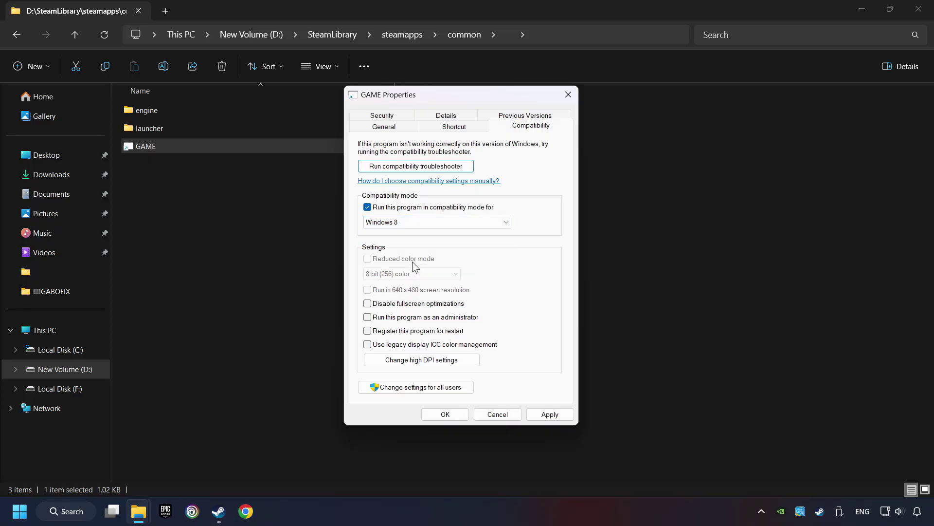
left_click(367, 305)
left_click(368, 317)
left_click(556, 416)
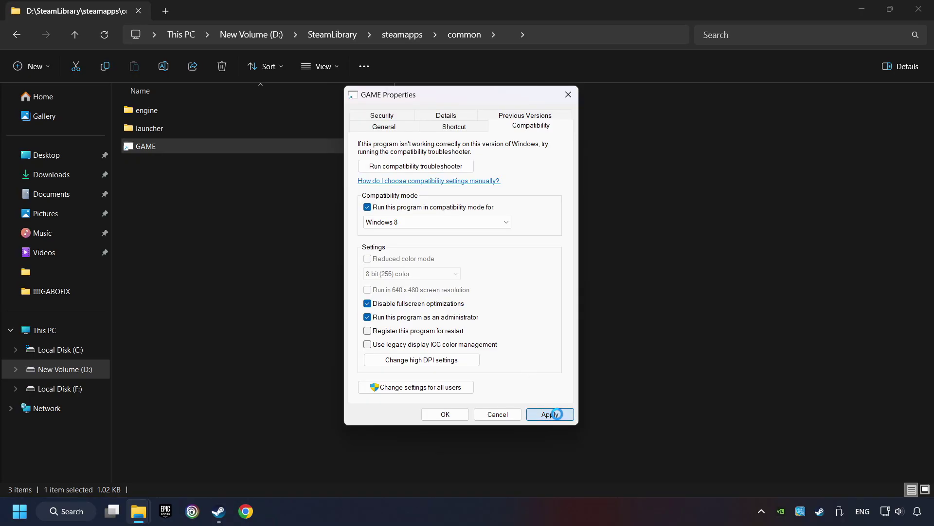
left_click(446, 414)
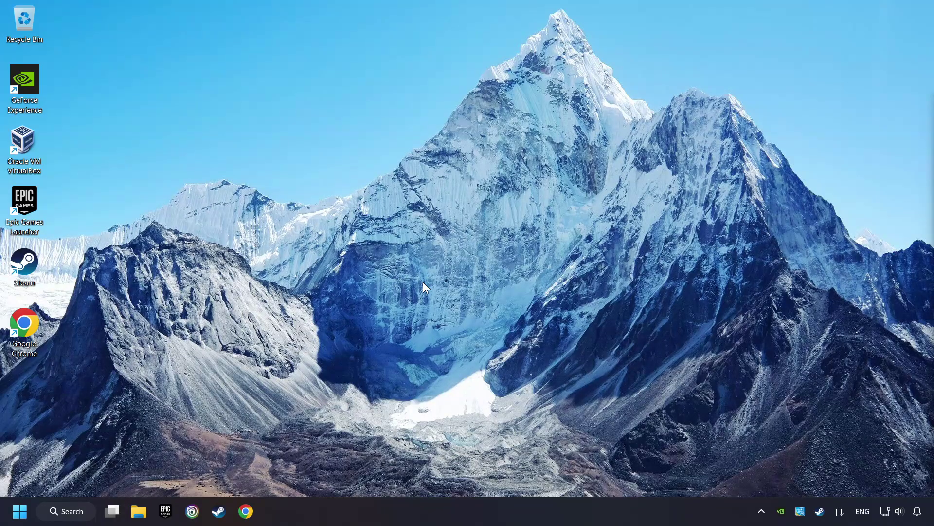
In Chrome, open microsoft.com/en-US/download/details.aspx?id=35 and learn.microsoft.com/en-us/cpp/windows/latest-supported-vc-redist?view=msvc-160 in separate tabs.
left_click(247, 512)
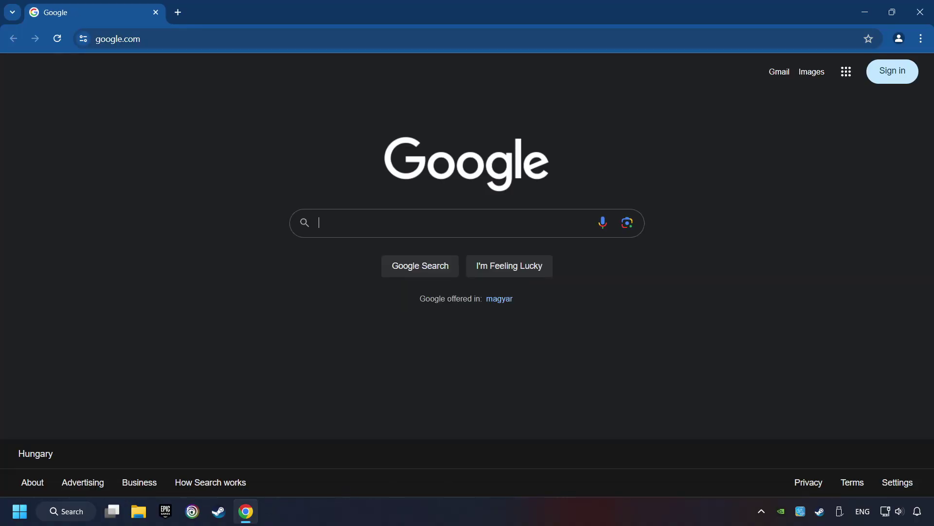
left_click(180, 36)
type("https://www.microsoft.com/en-US/download/details.aspx?id=35")
key("Return")
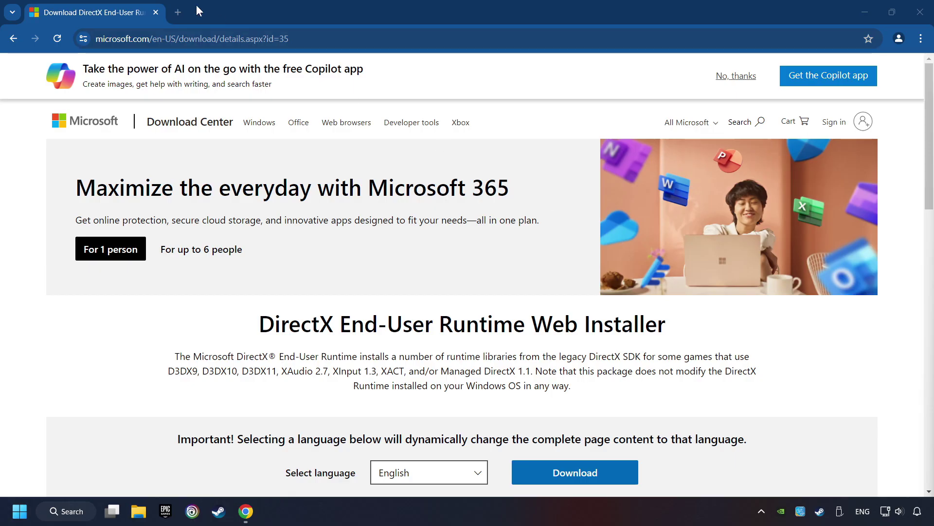
left_click(177, 12)
type("https://learn.microsoft.com/en-us/cpp/windows/latest-supported-vc-redist?view=msvc-160")
key("Return")
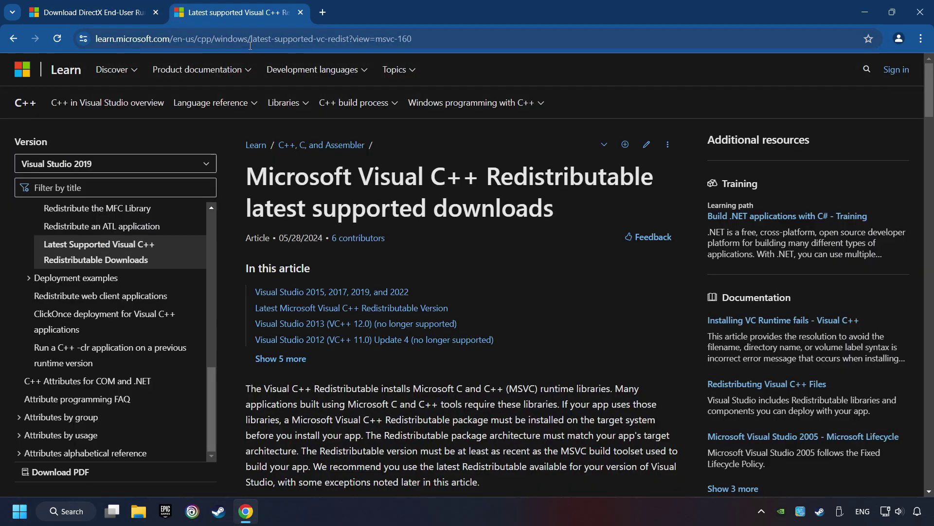
Download the English DirectX End-User Runtime Web Installer and launch dxwebsetup.exe.
left_click(114, 12)
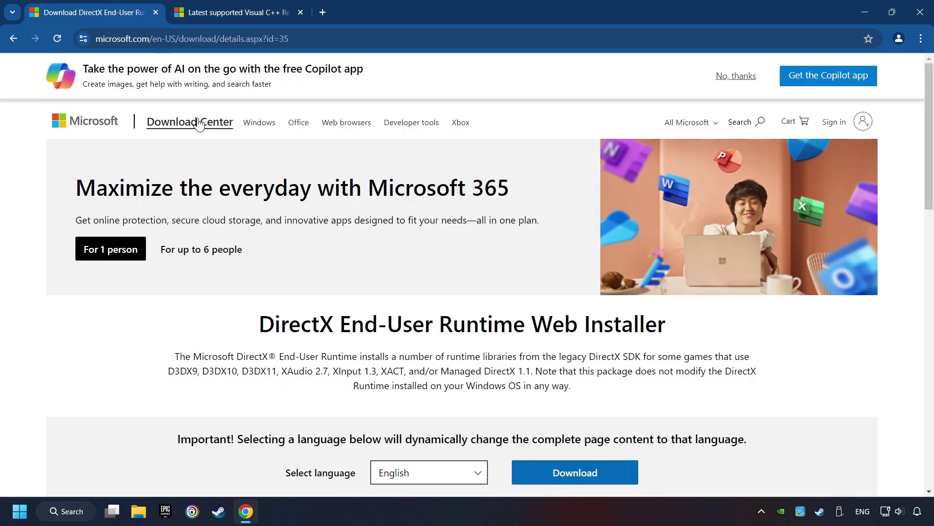
scroll(259, 237, "down", 1)
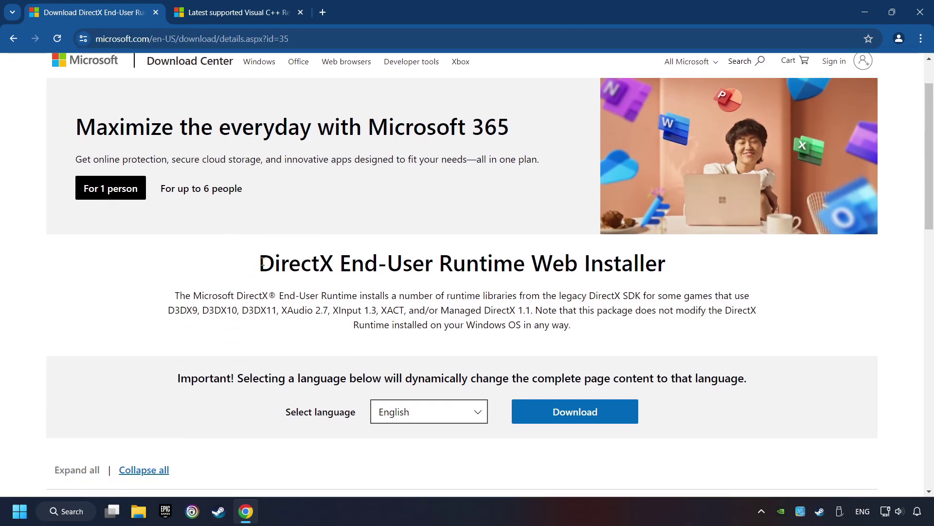
scroll(263, 262, "down", 1)
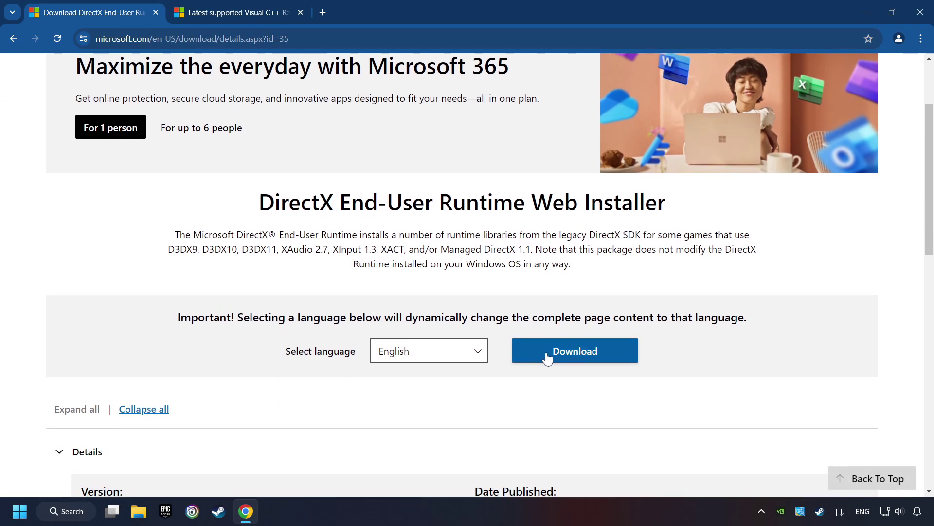
left_click(583, 359)
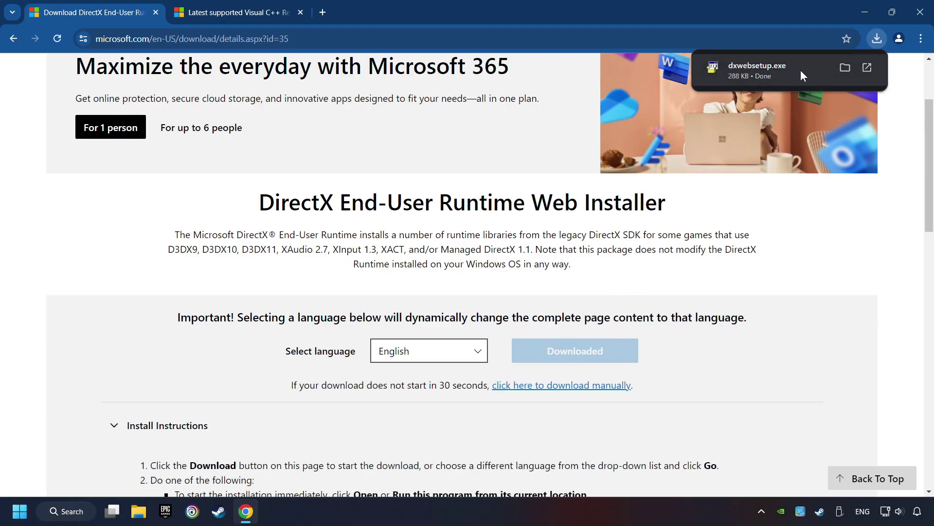
left_click(798, 69)
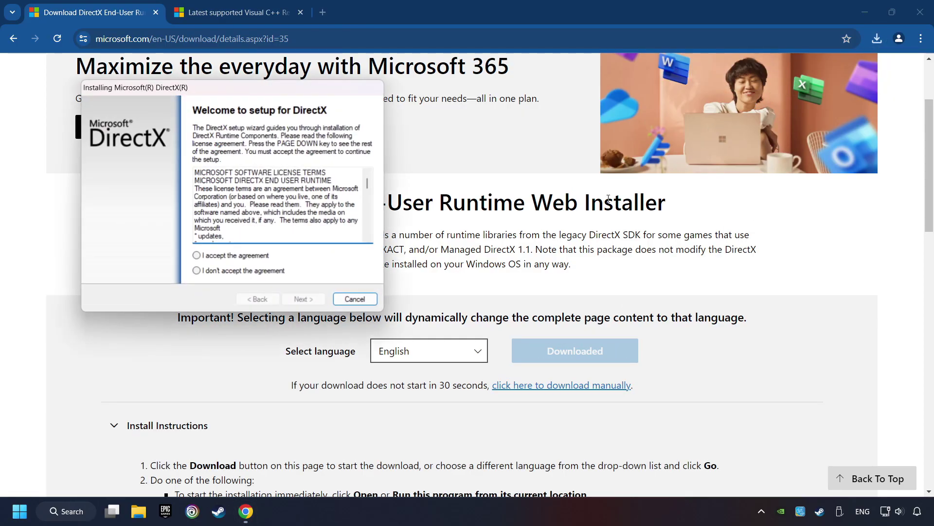
Accept the DirectX license agreement, decline the Bing Bar, and complete the DirectX setup wizard.
left_click_drag(308, 88, 540, 157)
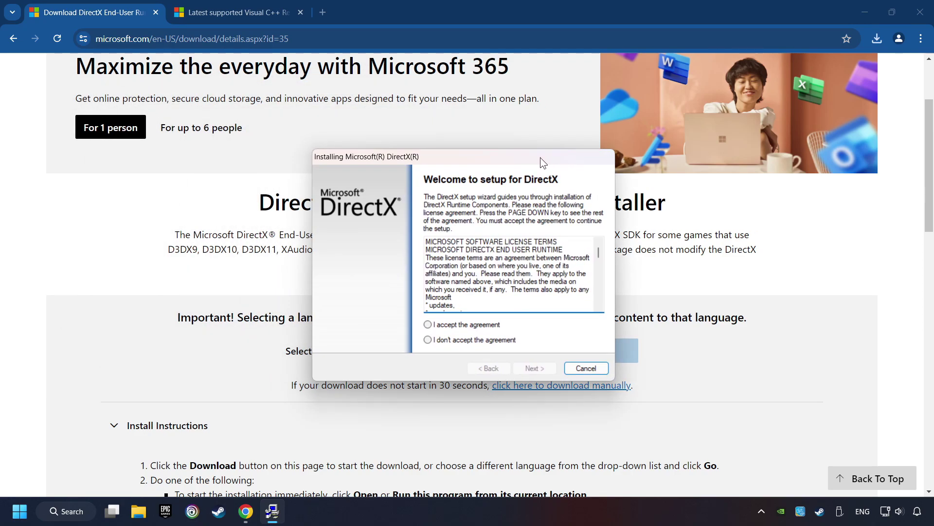
left_click_drag(597, 245, 469, 329)
left_click(484, 326)
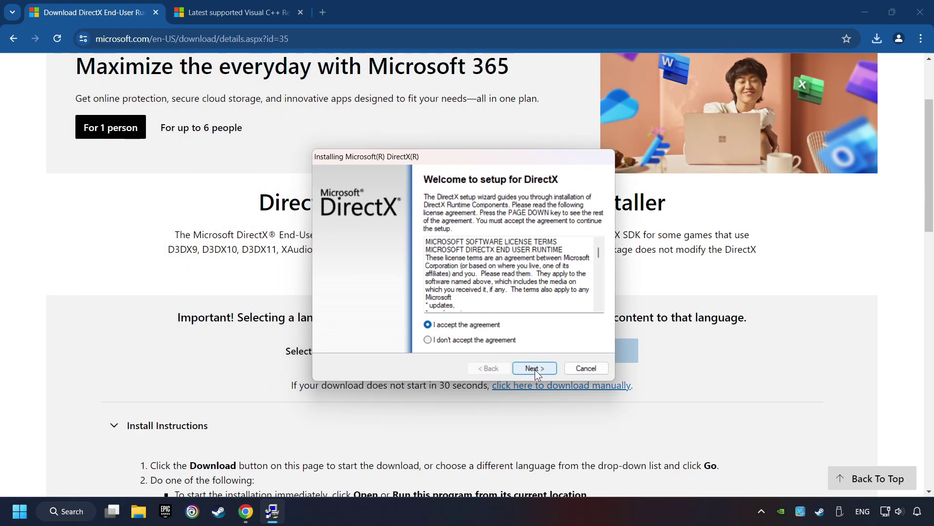
left_click(535, 369)
left_click(421, 282)
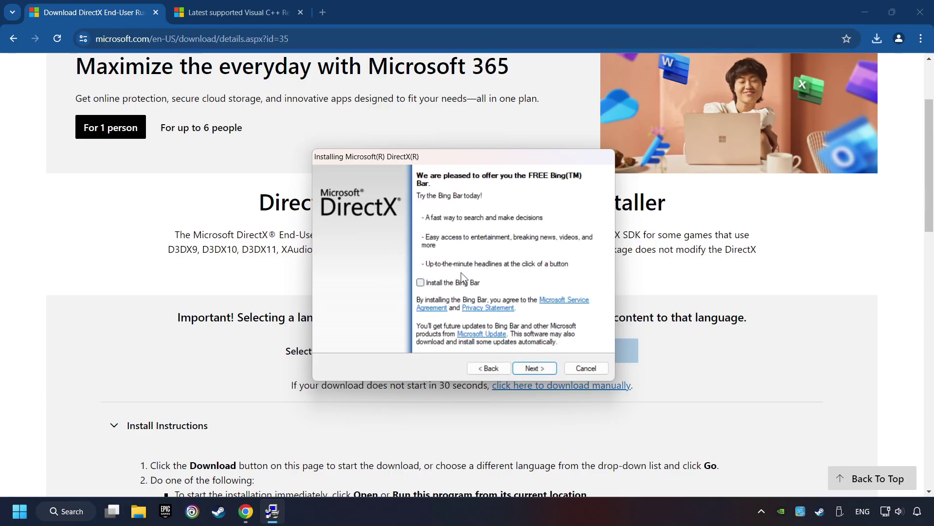
left_click(538, 369)
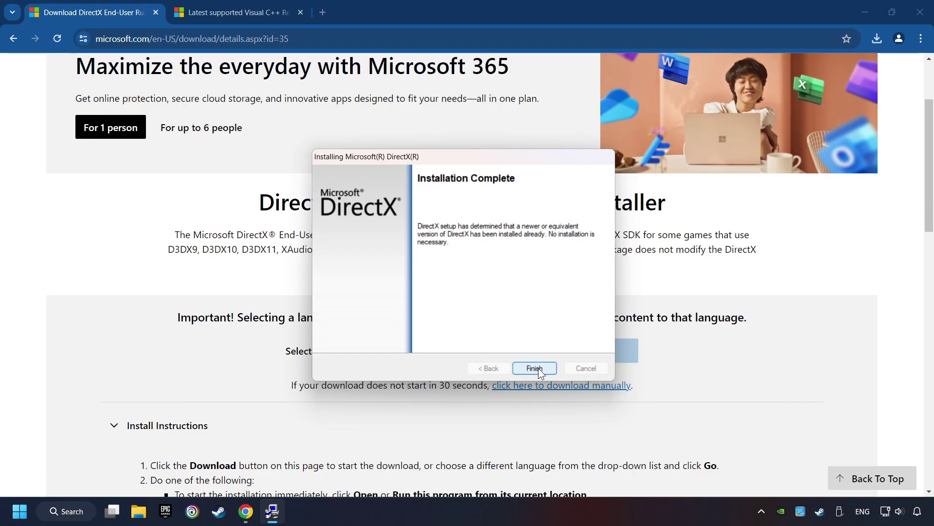
left_click(541, 367)
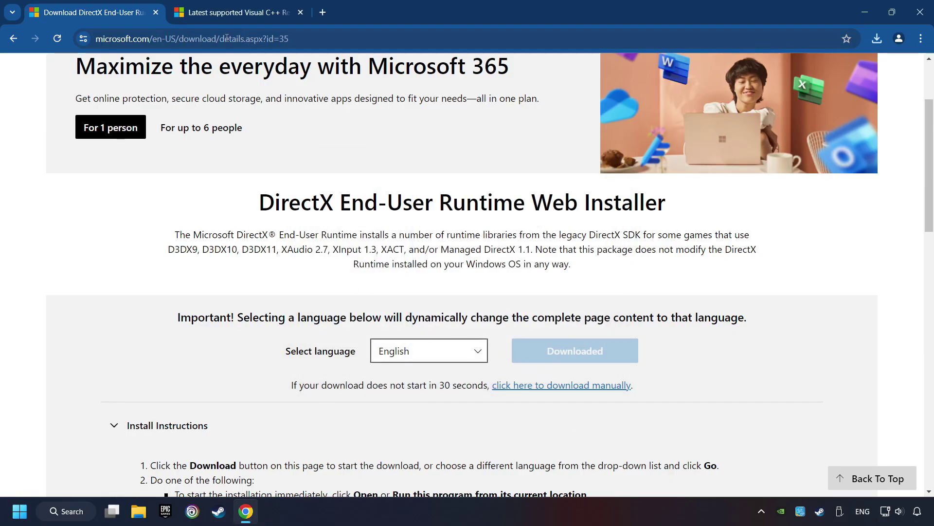
Download the latest Microsoft Visual C++ Redistributable installers for ARM64, X86 and X64 from the Microsoft Learn page.
left_click(225, 13)
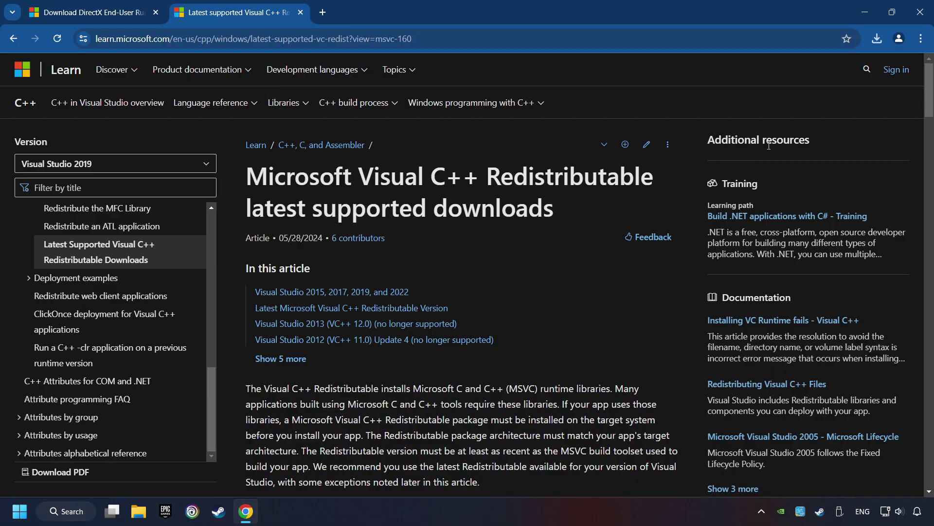
scroll(917, 103, "down", 15)
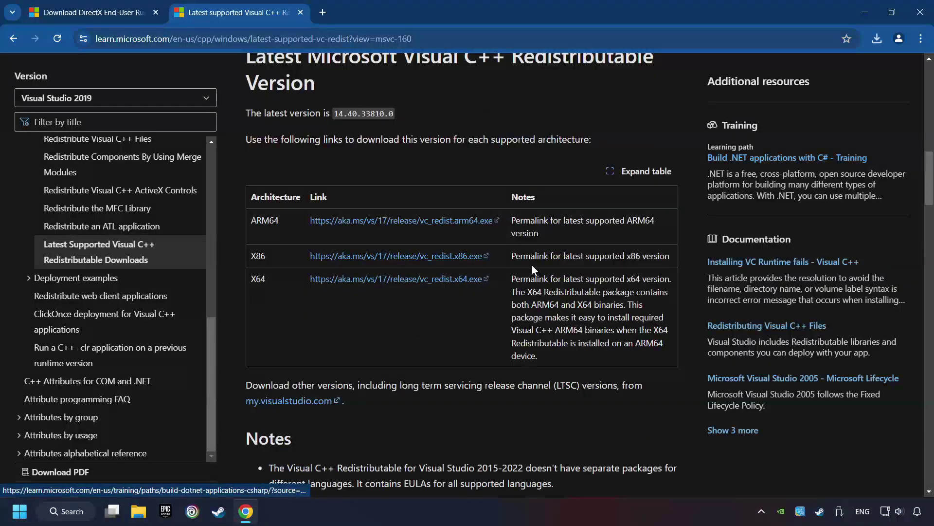
left_click(372, 220)
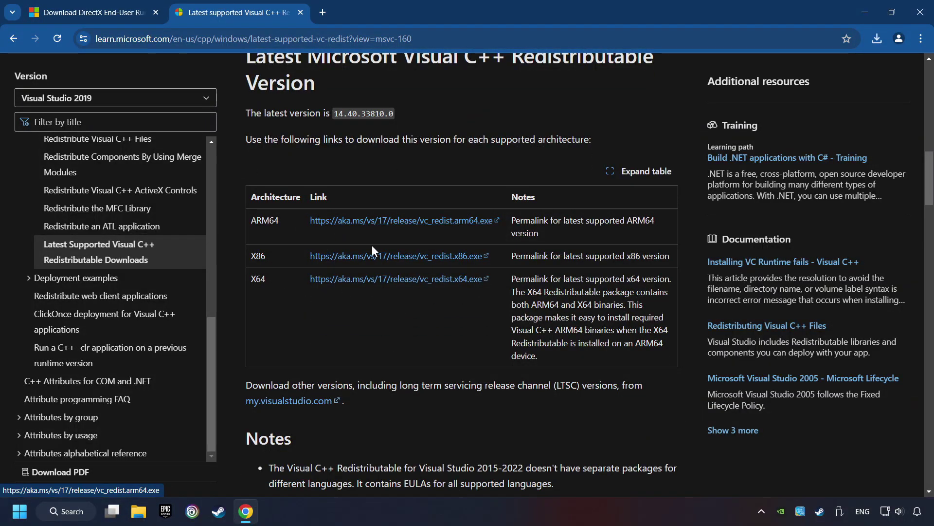
left_click(377, 279)
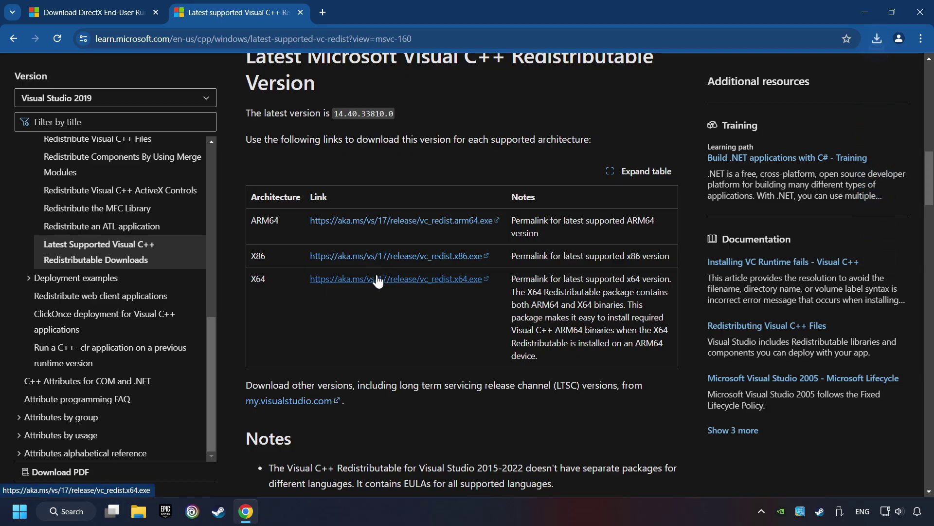
Try to install the downloaded ARM64 Visual C++ Redistributable, agreeing to its license terms, and close the installer.
left_click(878, 39)
left_click(781, 154)
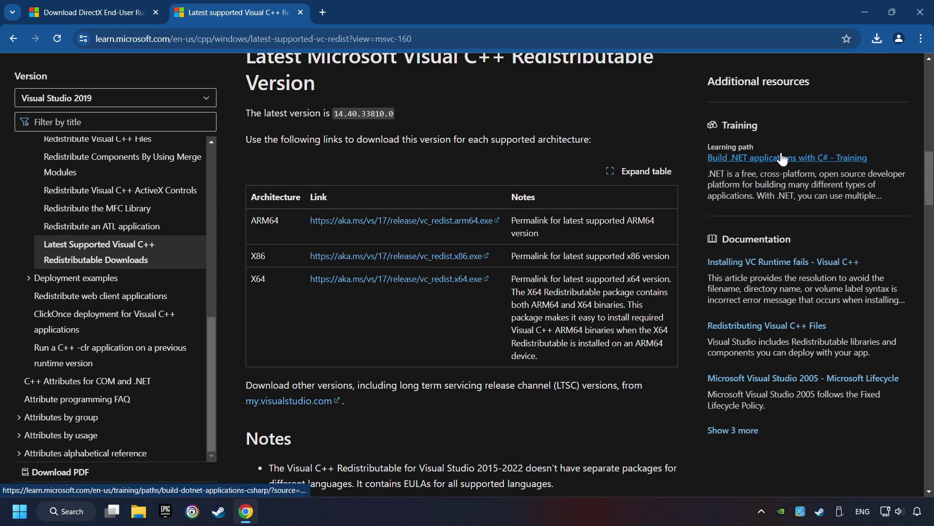
scroll(589, 270, "down", 10)
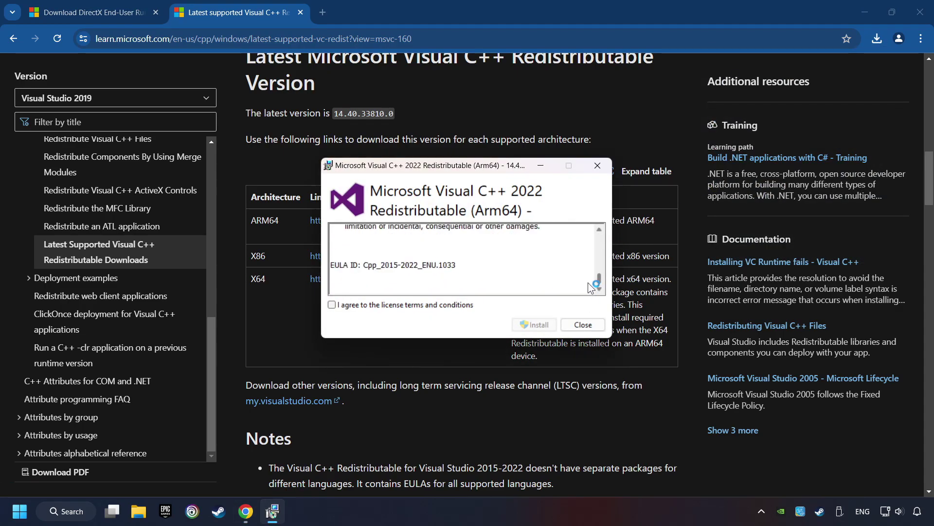
left_click(393, 306)
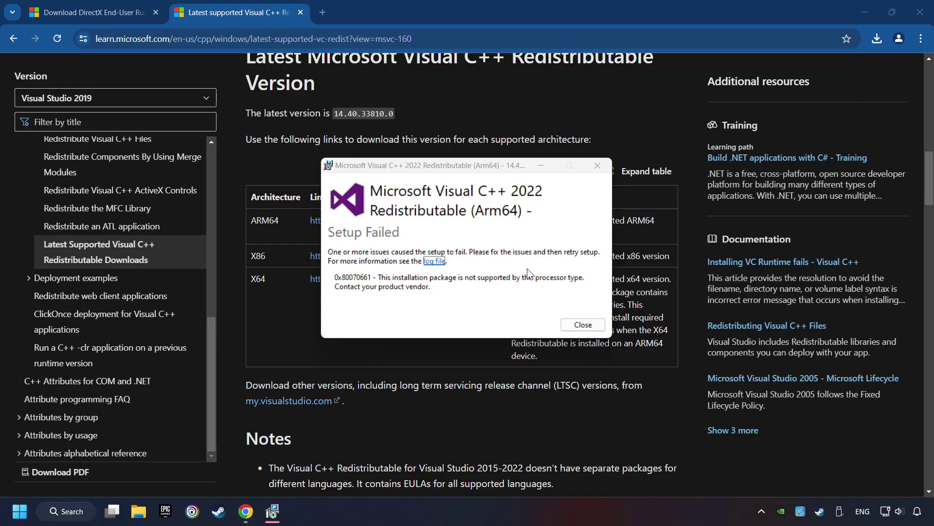
left_click(583, 324)
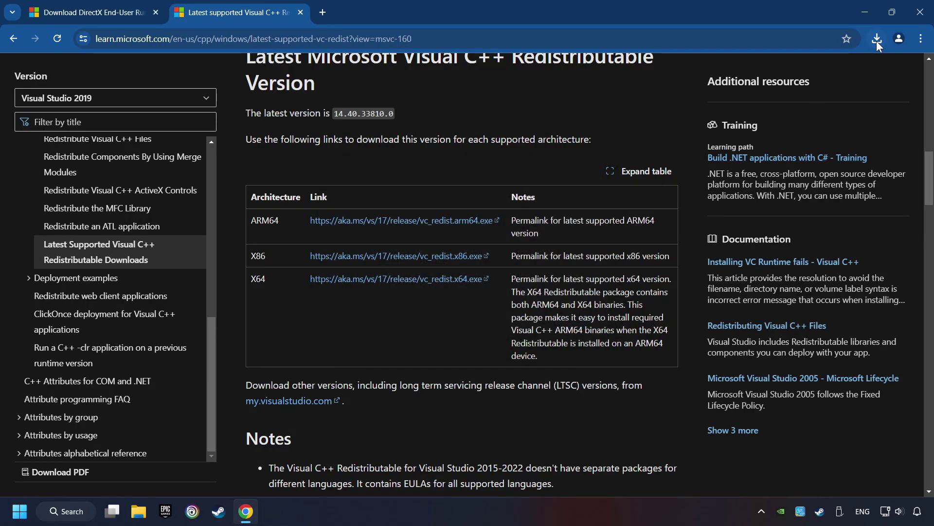
Install the downloaded X86 Visual C++ Redistributable and close its installer without restarting.
left_click(876, 42)
left_click(781, 119)
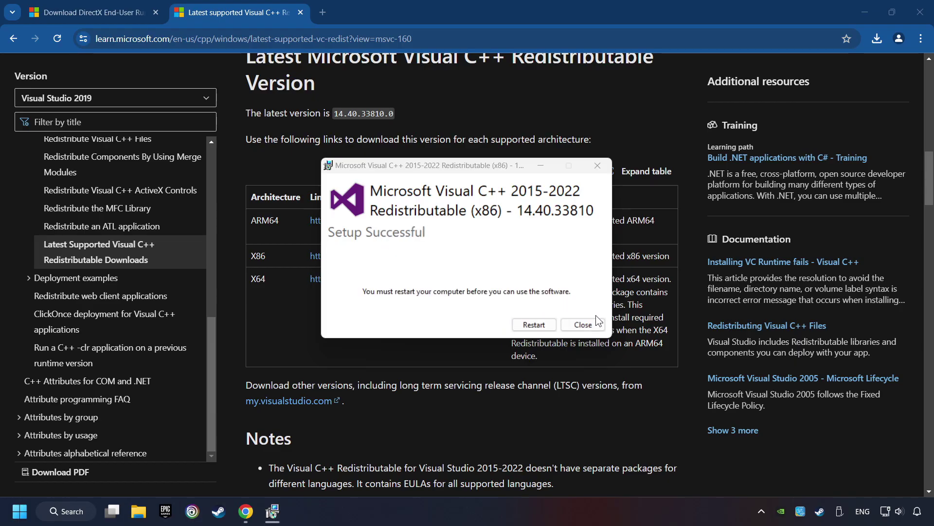
left_click(583, 325)
Install the downloaded X64 Visual C++ Redistributable and restart the computer from its installer.
left_click(877, 38)
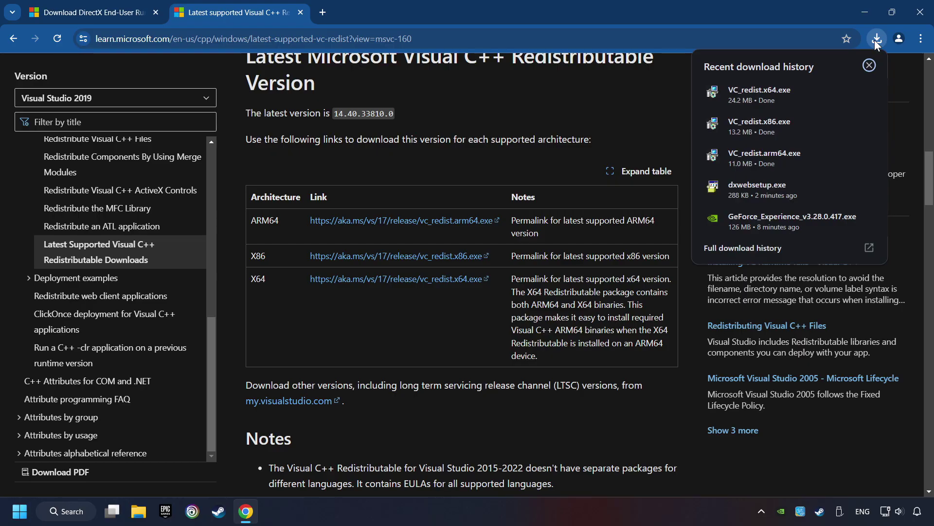
left_click(799, 89)
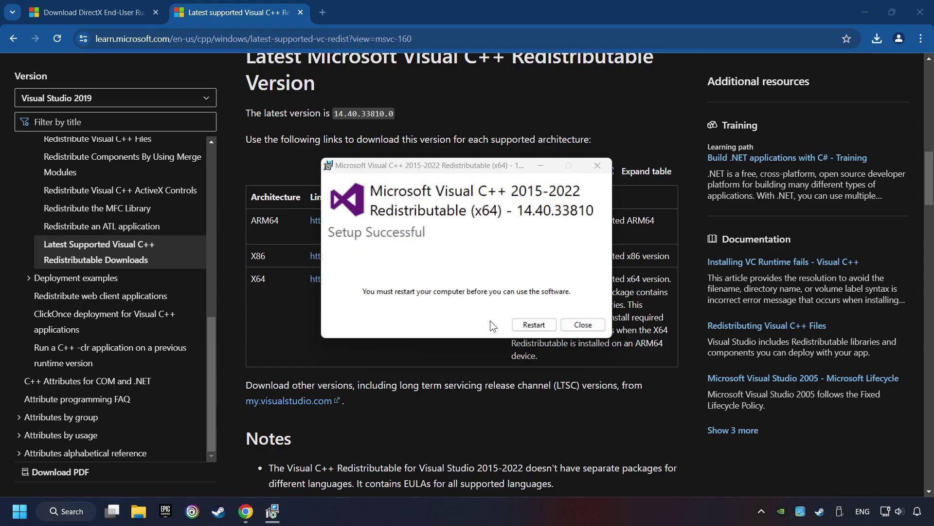
left_click(534, 325)
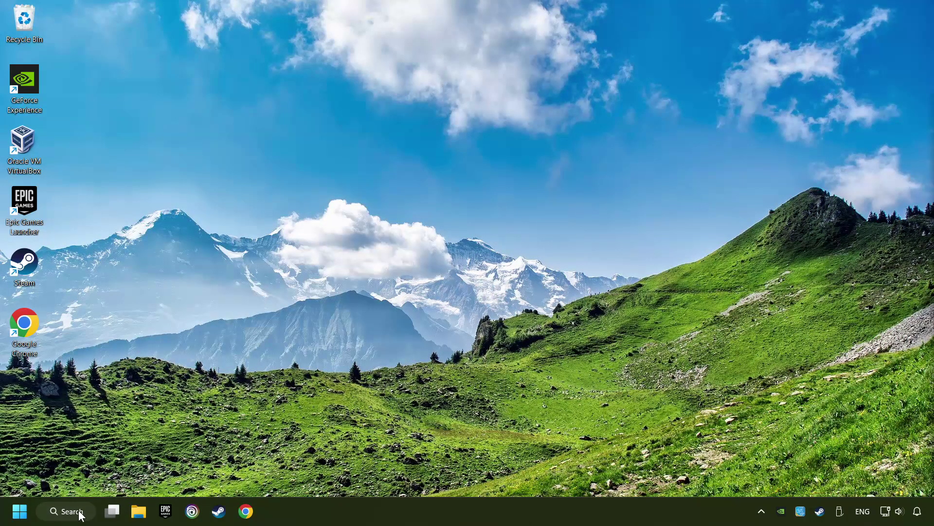
Search Windows for "updates", check for new Windows updates, and close Settings.
left_click(80, 512)
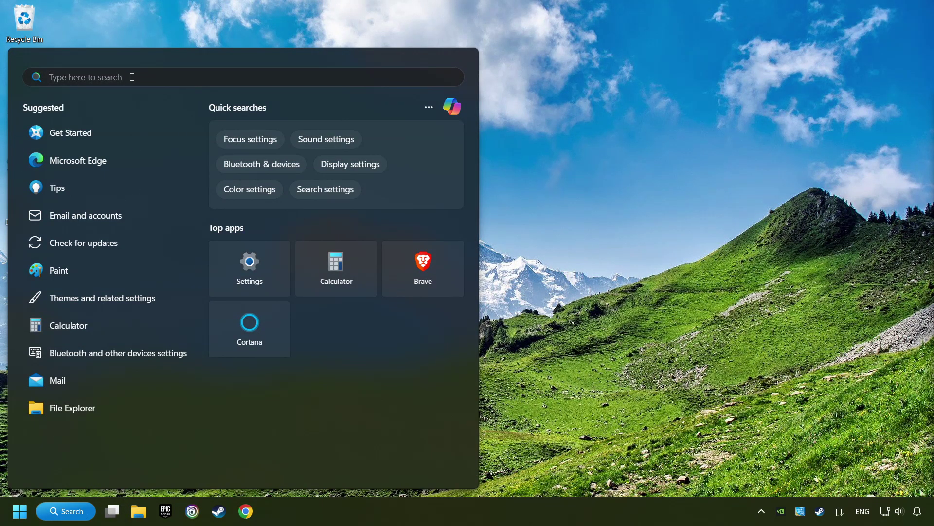
type("updates")
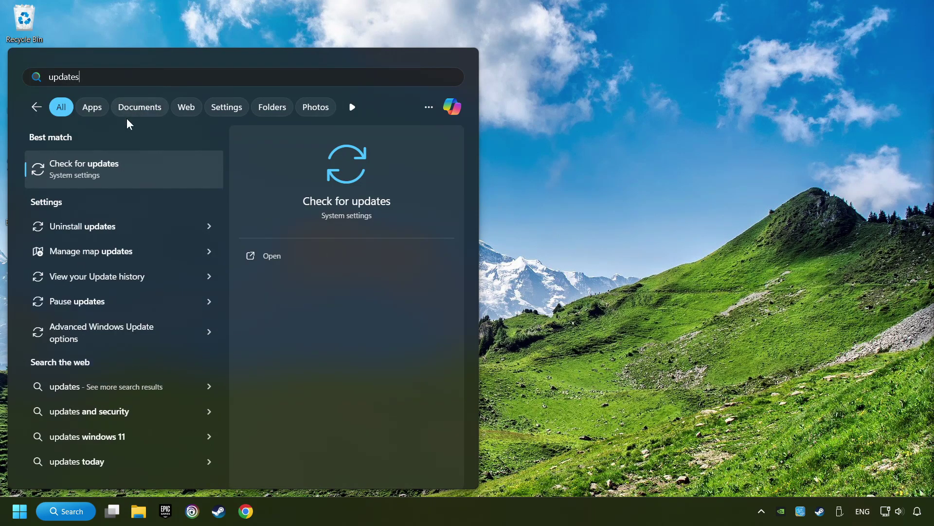
left_click(175, 169)
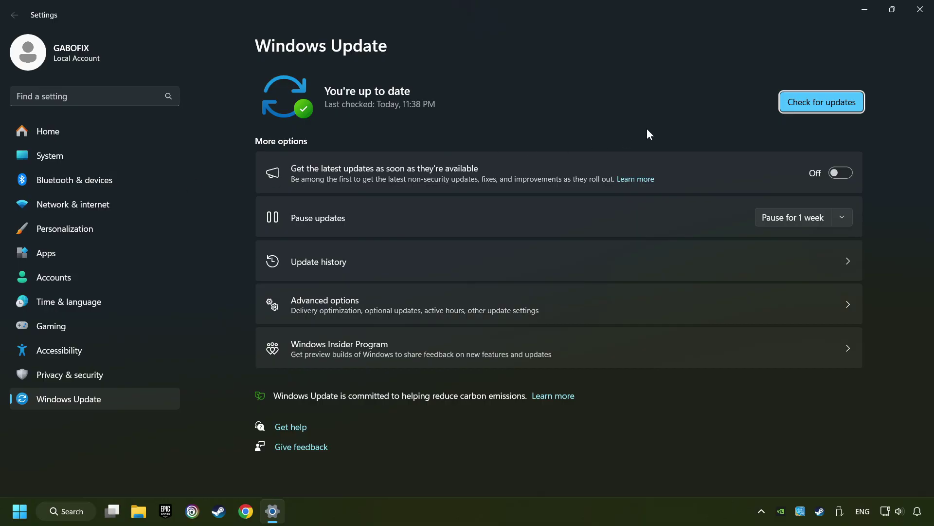
left_click(831, 106)
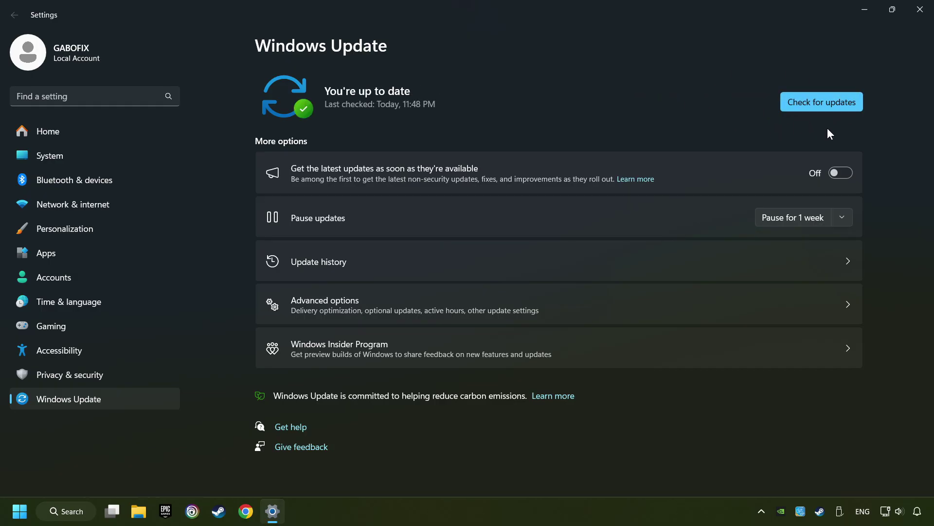
left_click(919, 18)
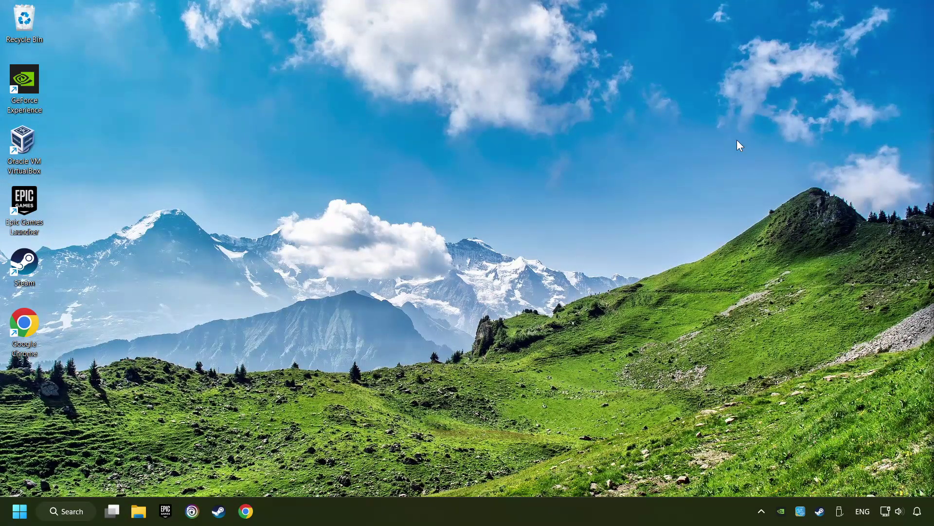
Disable Microsoft To Do and Microsoft Teams (personal) among the startup apps in Task Manager.
right_click(461, 510)
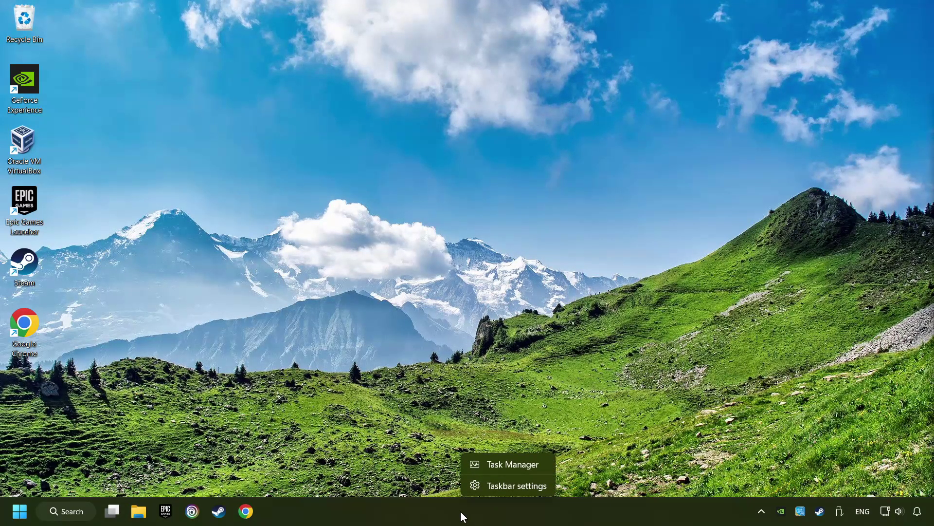
left_click(534, 465)
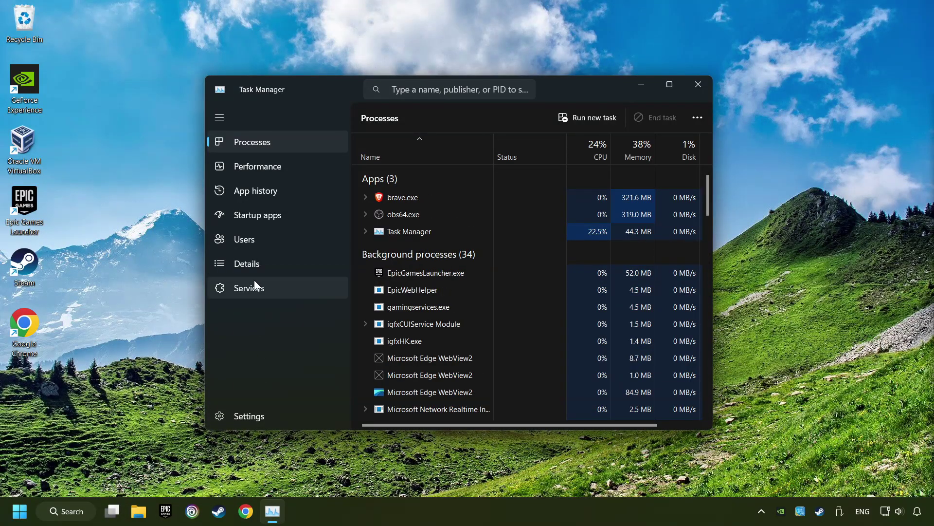
left_click(301, 217)
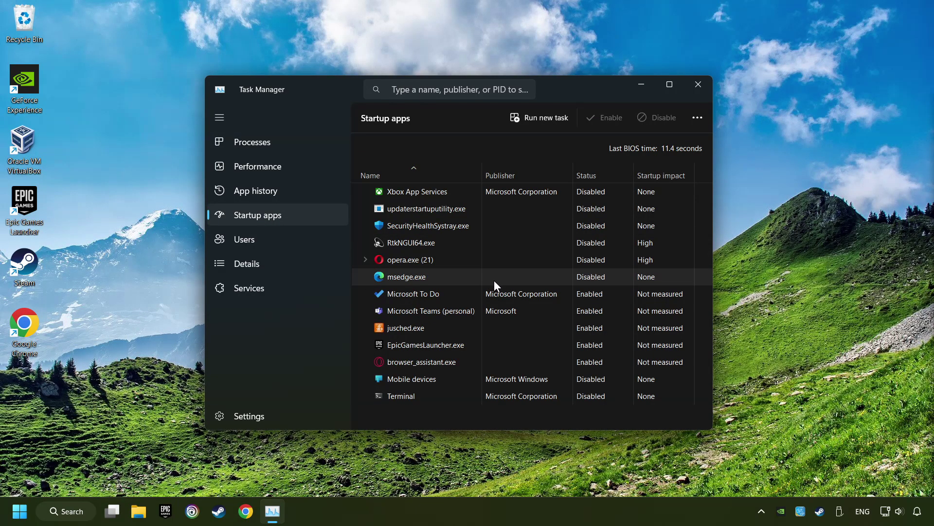
left_click(508, 294)
left_click(658, 125)
left_click(597, 316)
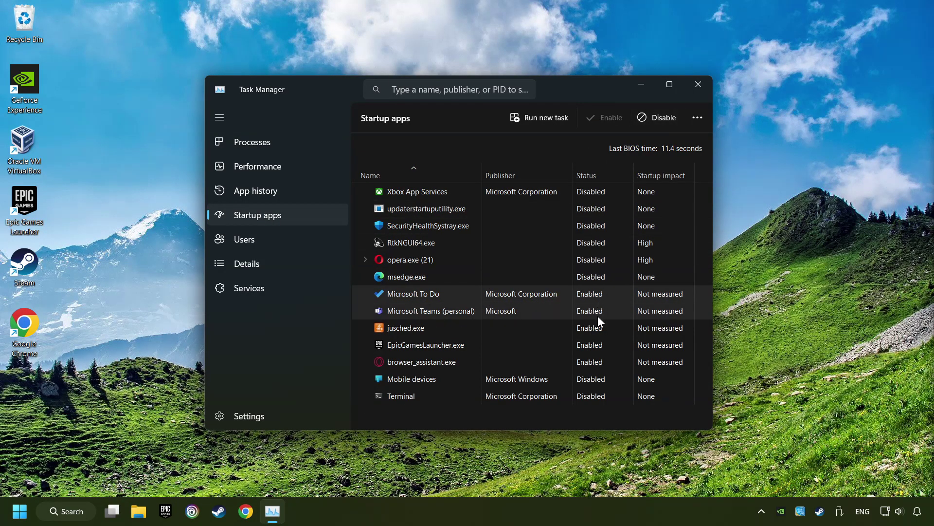
left_click(657, 125)
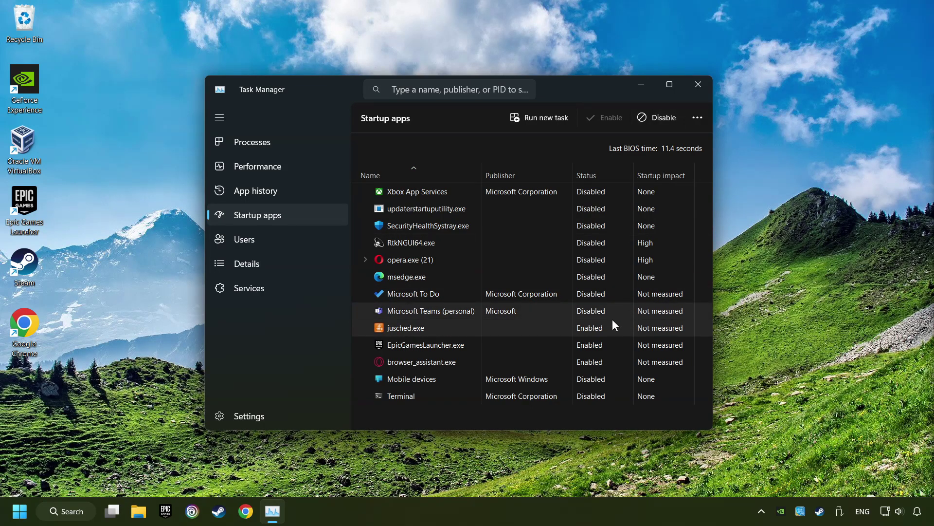
Disable the startup apps jusched.exe, EpicGamesLauncher.exe and browser_assistant.exe, and close Task Manager.
left_click(620, 325)
left_click(665, 120)
left_click(665, 120)
left_click(626, 359)
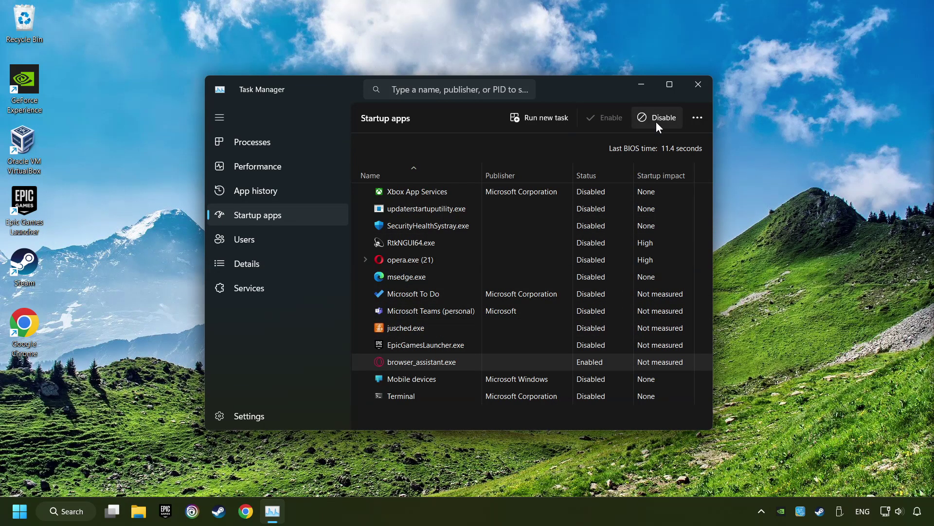
left_click(656, 121)
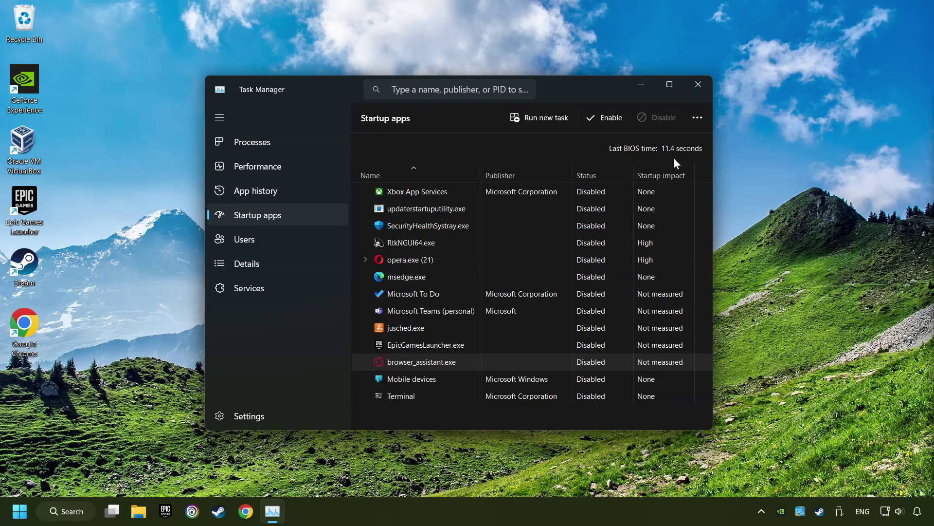
left_click(695, 85)
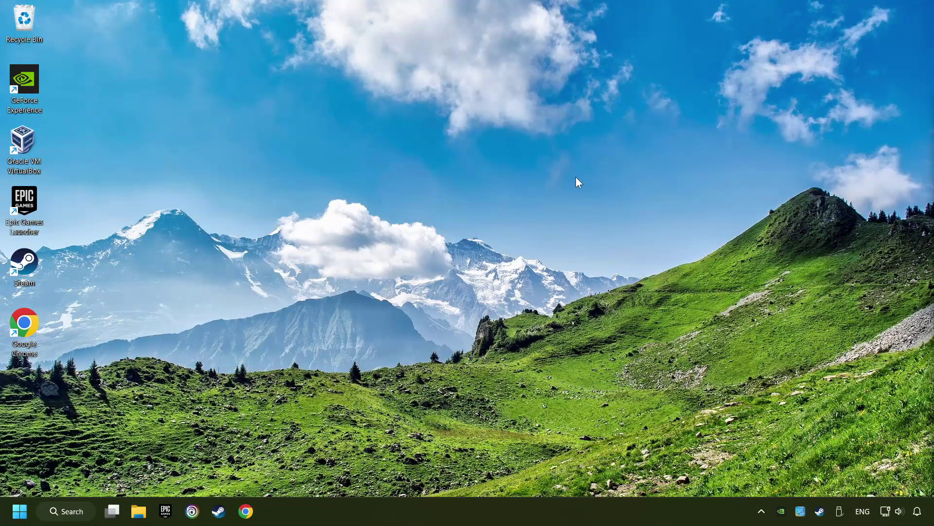
Review the Microsoft Defender Antivirus exclusions in the Virus & threat protection settings of Windows Security, and close the app.
left_click(72, 511)
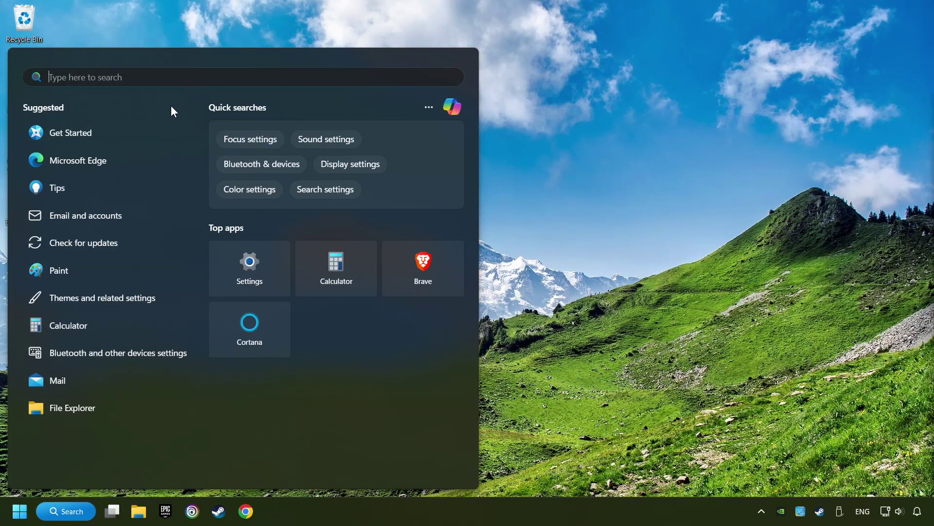
type("windows s")
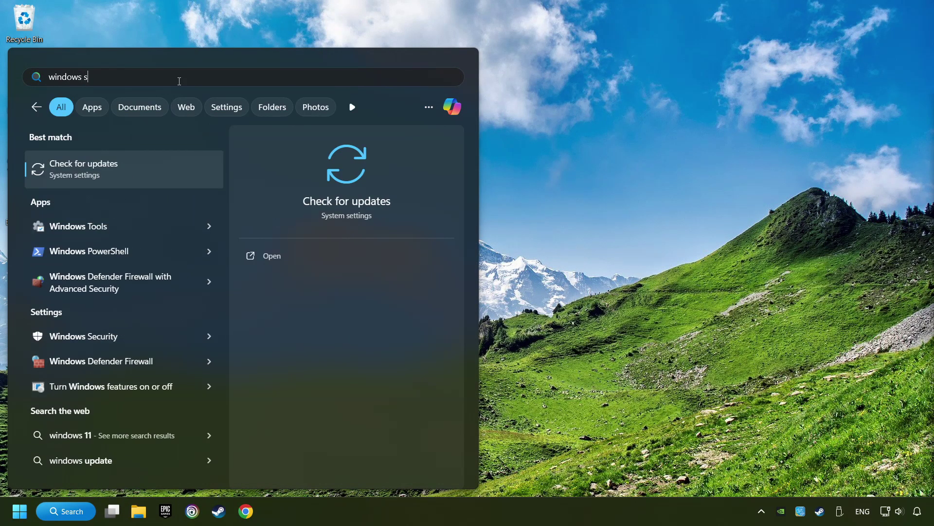
type("ecur")
type("ity")
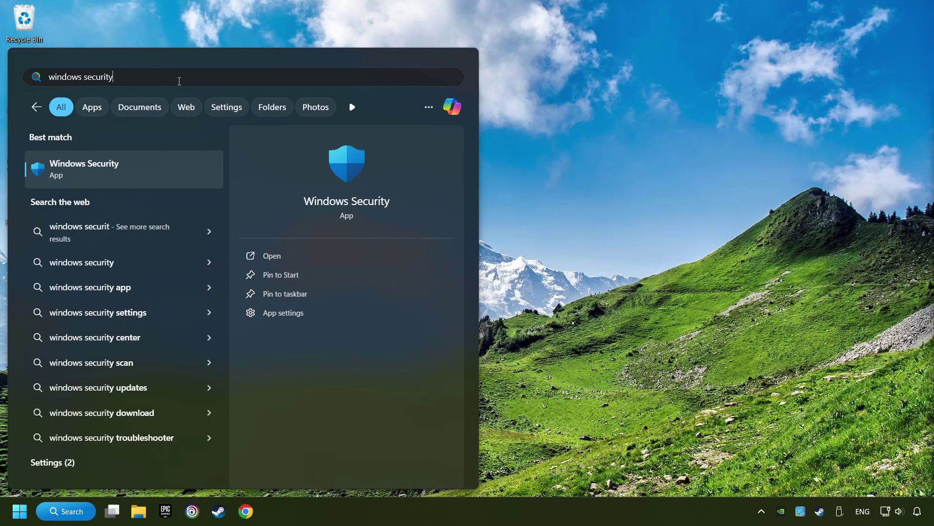
left_click(189, 170)
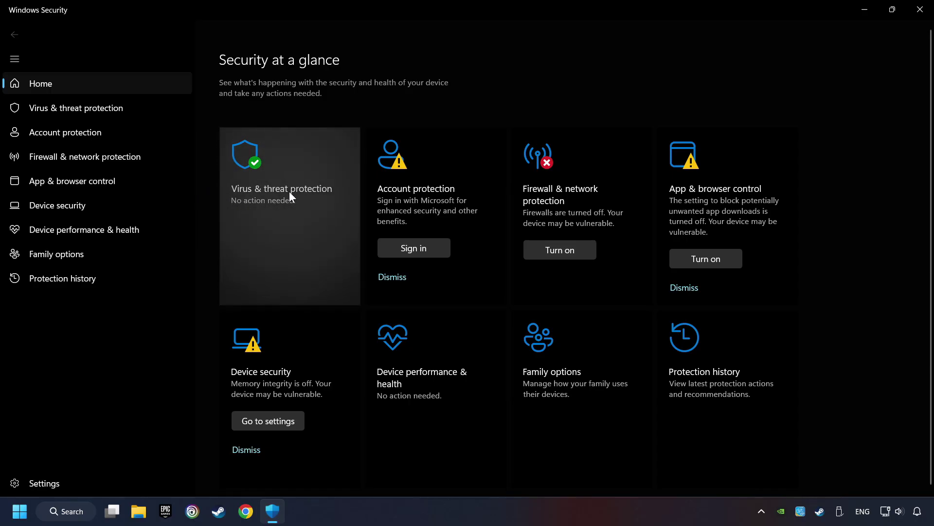
left_click(303, 215)
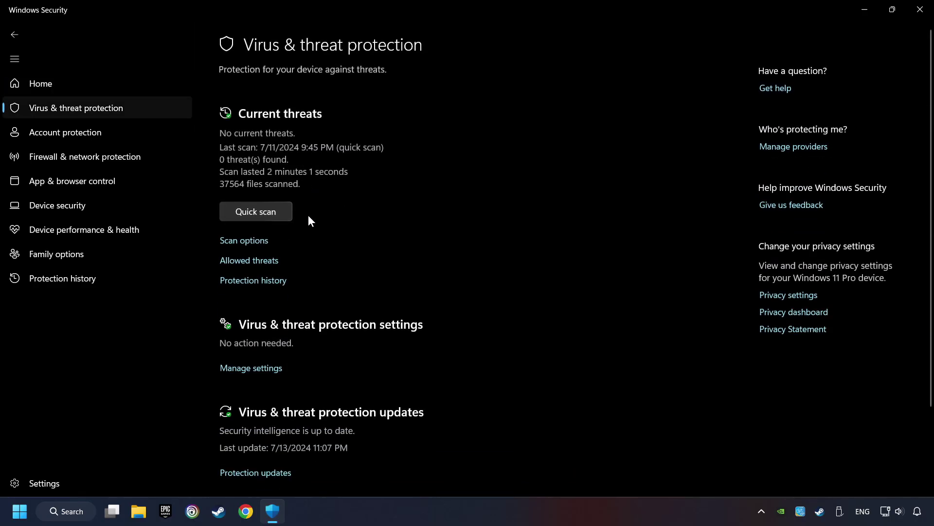
scroll(317, 235, "down", 3)
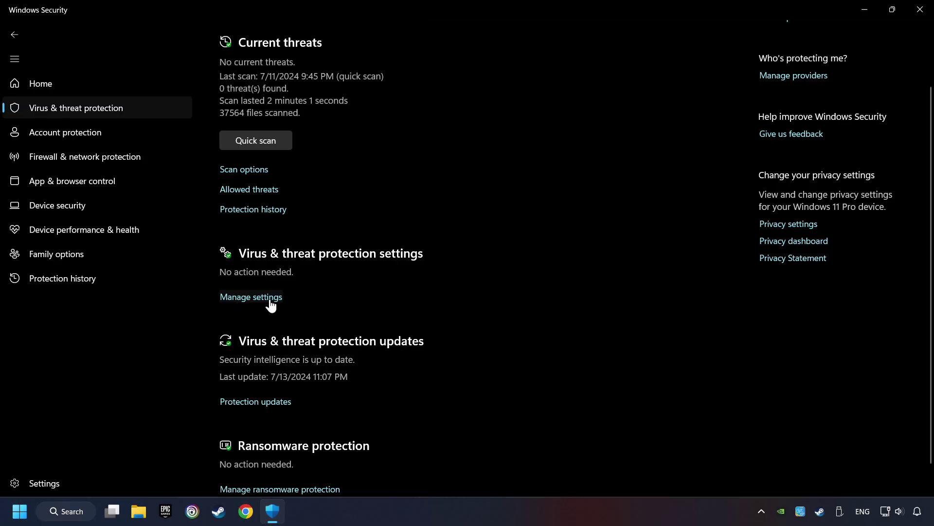
left_click(272, 300)
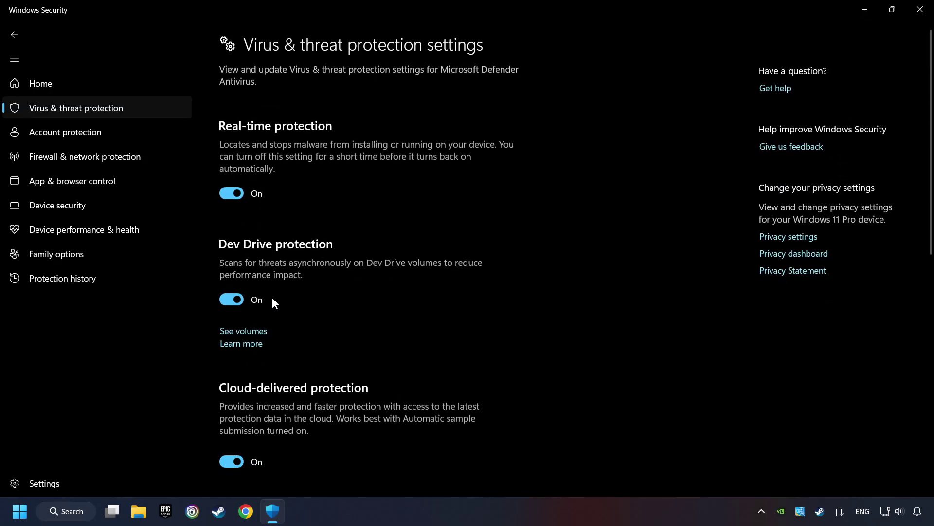
scroll(335, 297, "down", 10)
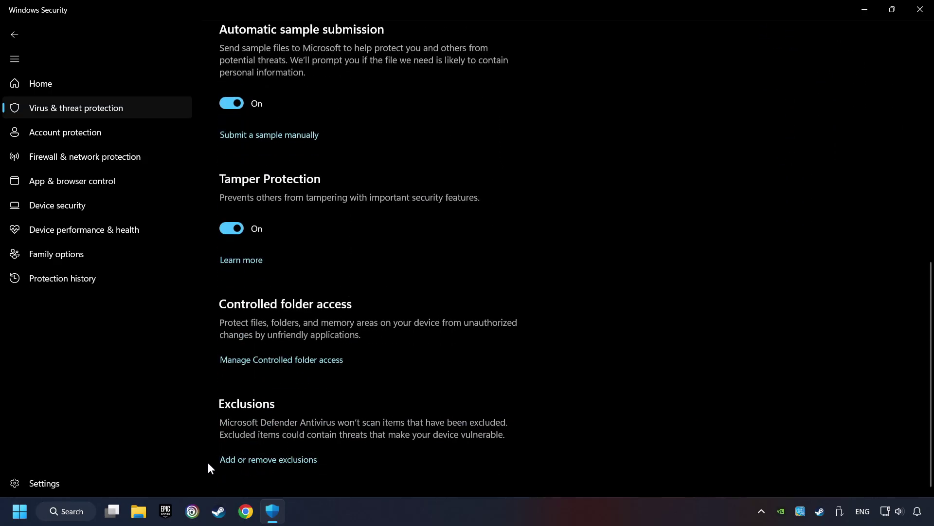
left_click(282, 461)
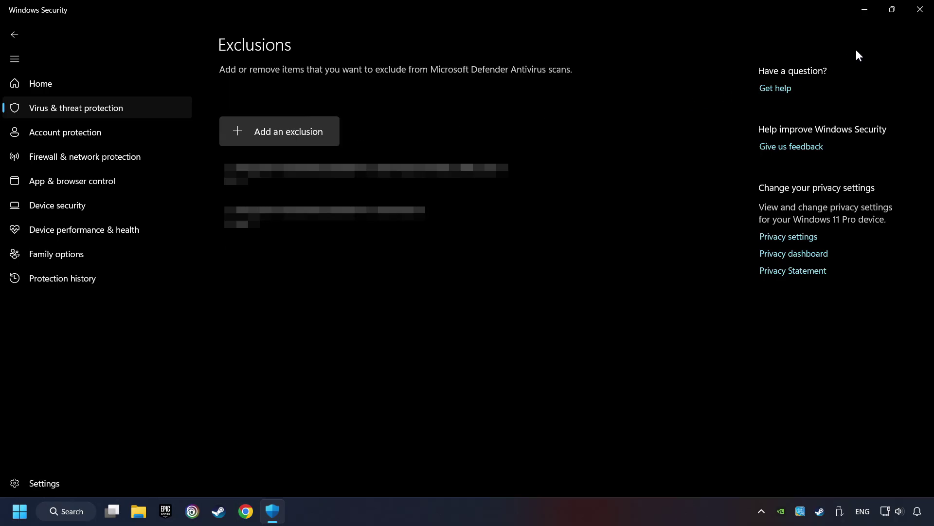
left_click(919, 15)
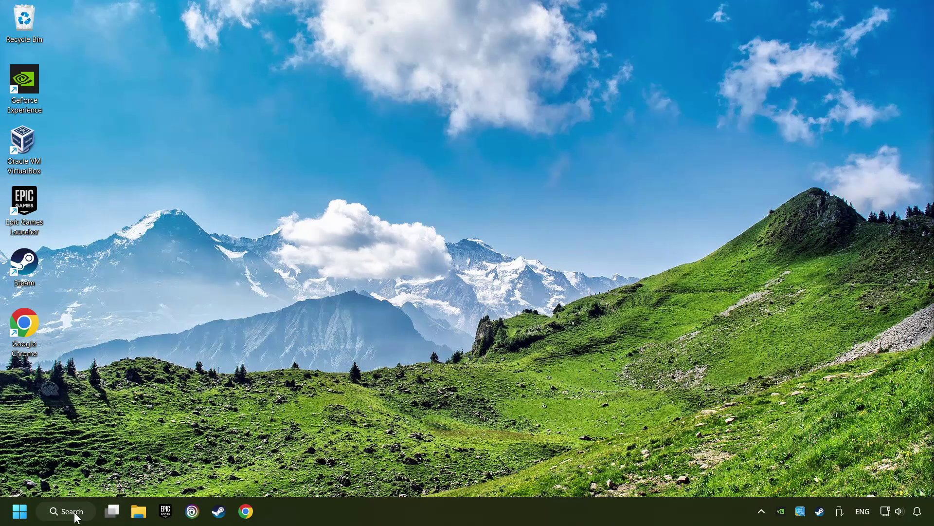
Run Command Prompt as administrator and start a system file scan with sfc /scannow.
left_click(78, 514)
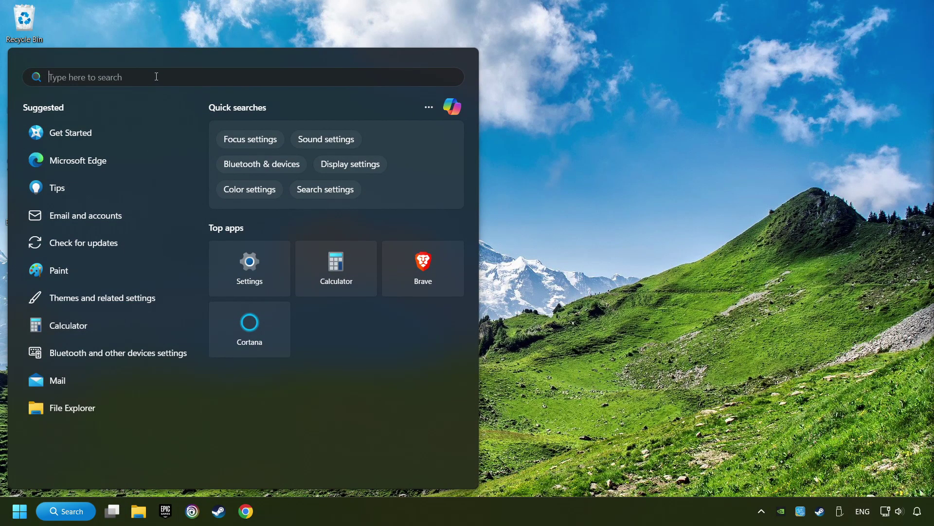
type("cmd")
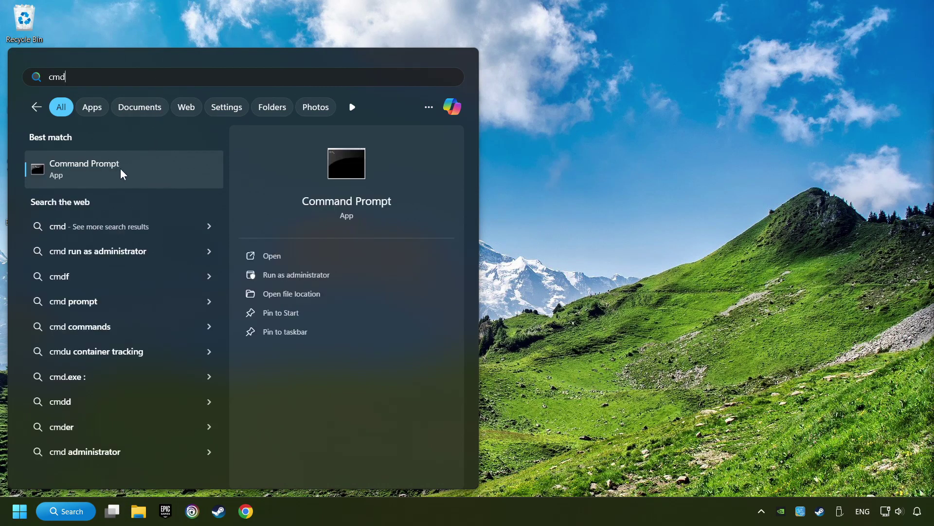
right_click(183, 169)
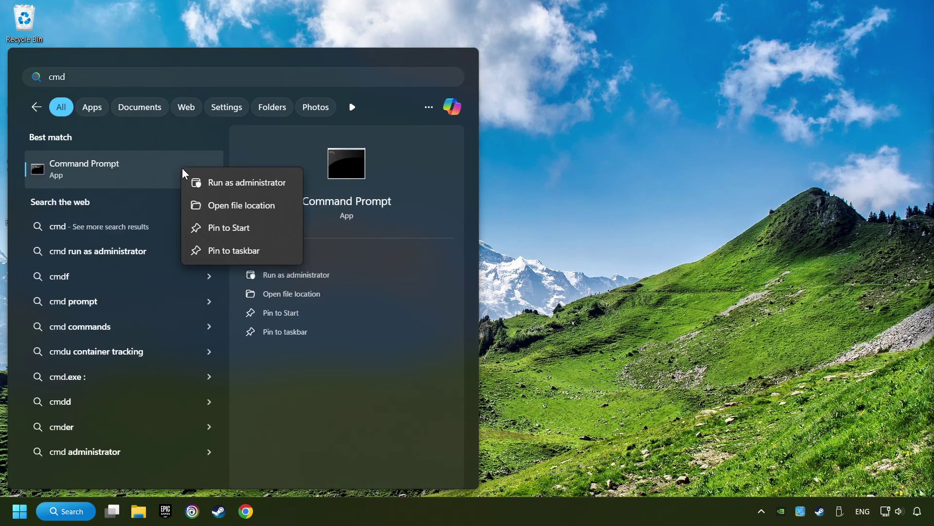
left_click(234, 182)
left_click_drag(230, 92, 336, 102)
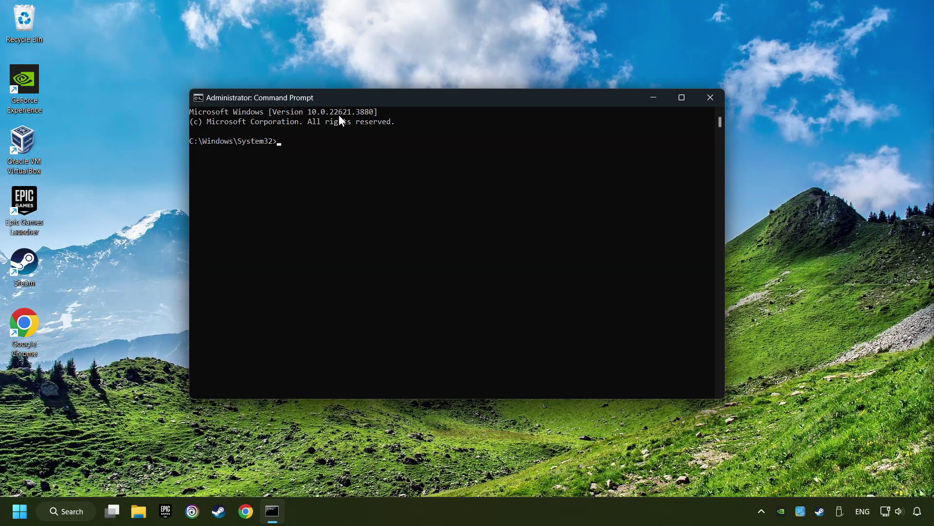
type("sfc /scannow")
key("Return")
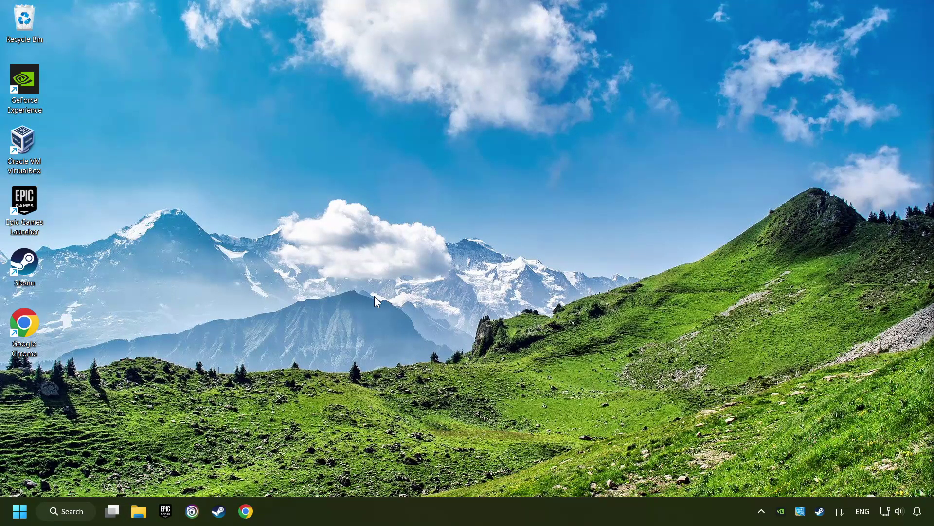
Open the Windows power options to restart the computer.
left_click(19, 511)
left_click(351, 475)
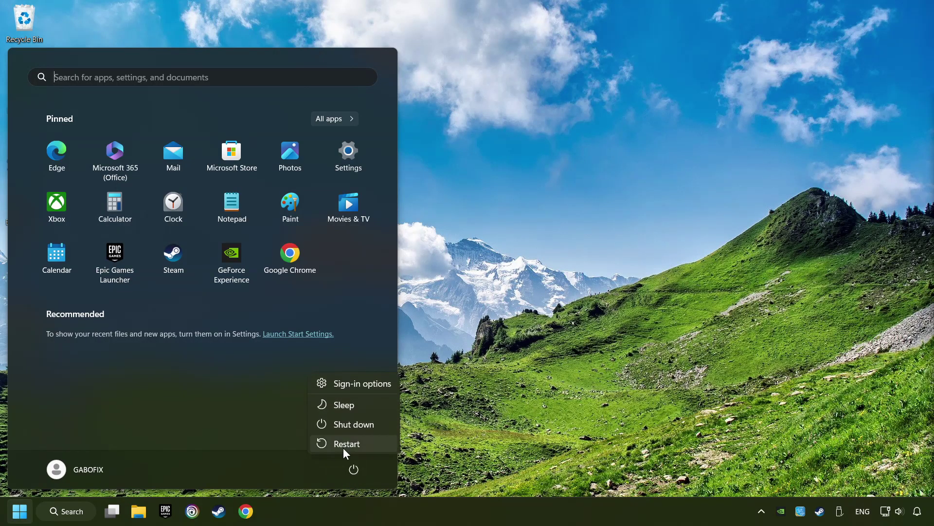